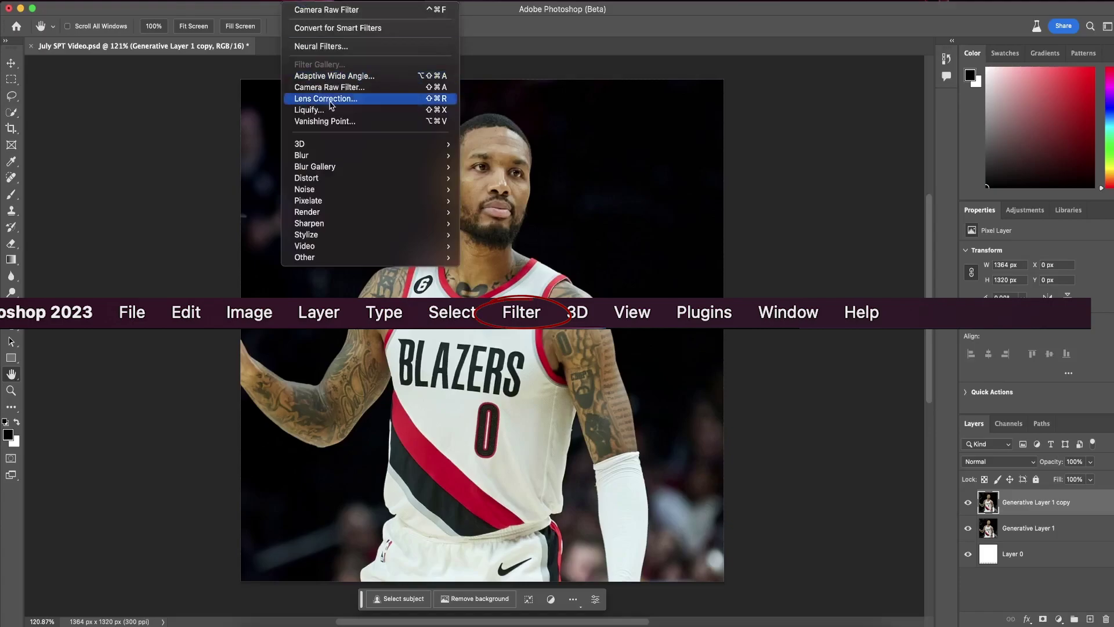
In the Camera Raw Filter, apply the Adaptive: Portrait presets Enhance Eyes at 119 and Texture Hair at 126.
click(341, 87)
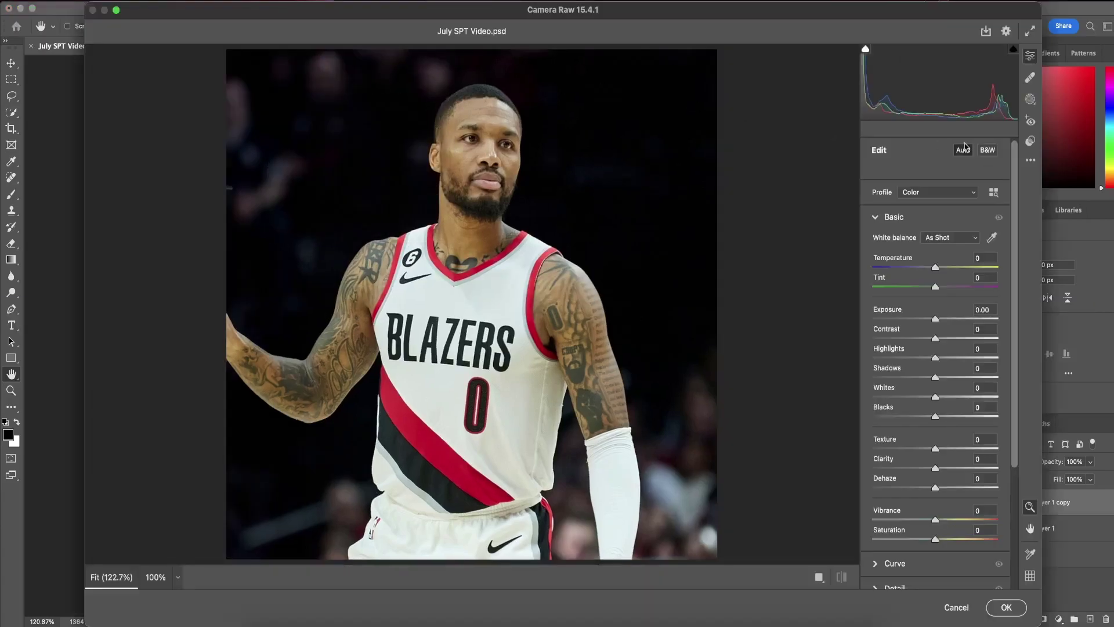
click(1030, 141)
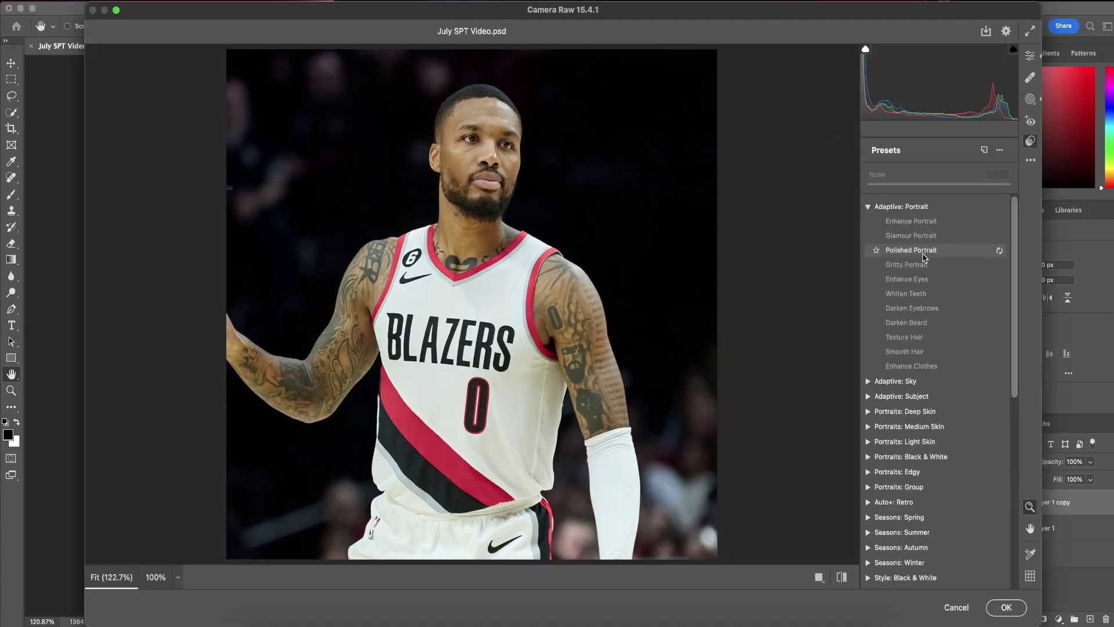
click(914, 280)
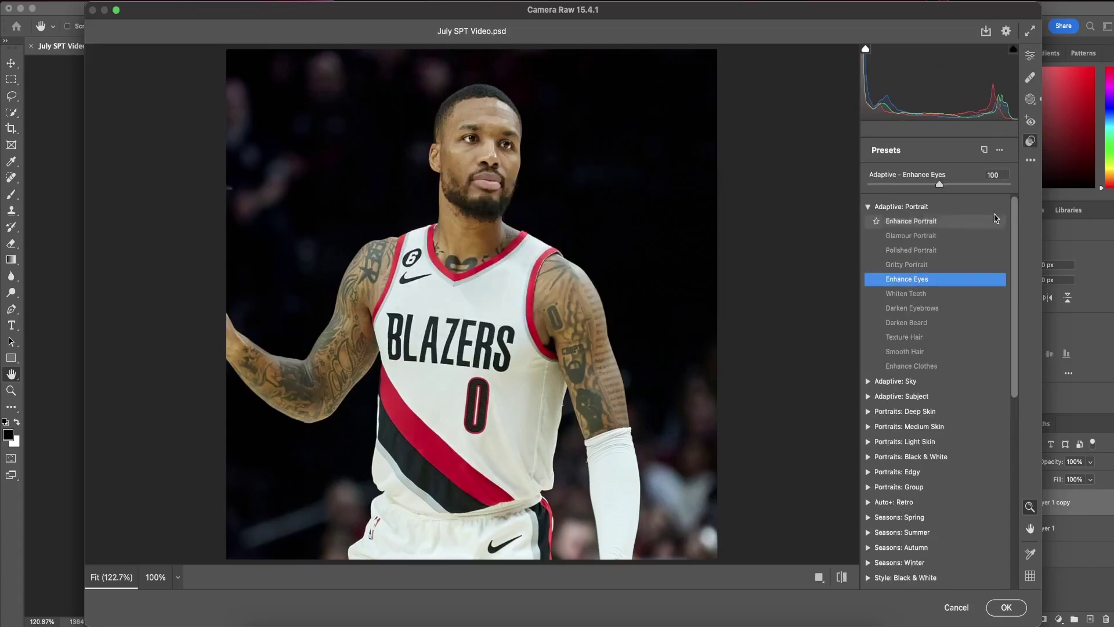
drag(953, 188, 954, 187)
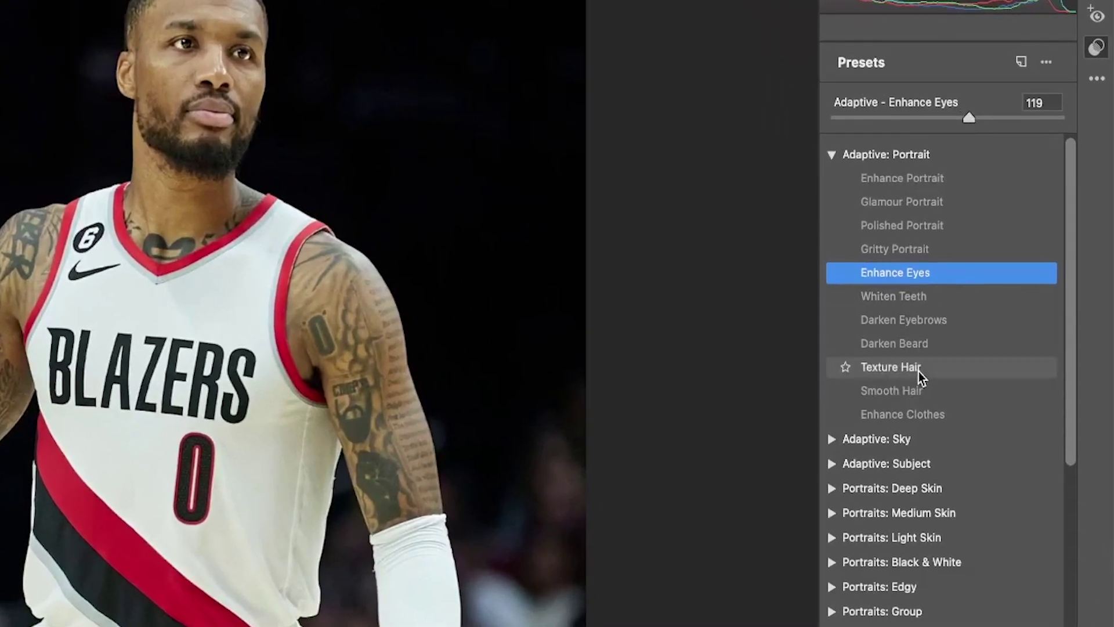
click(918, 369)
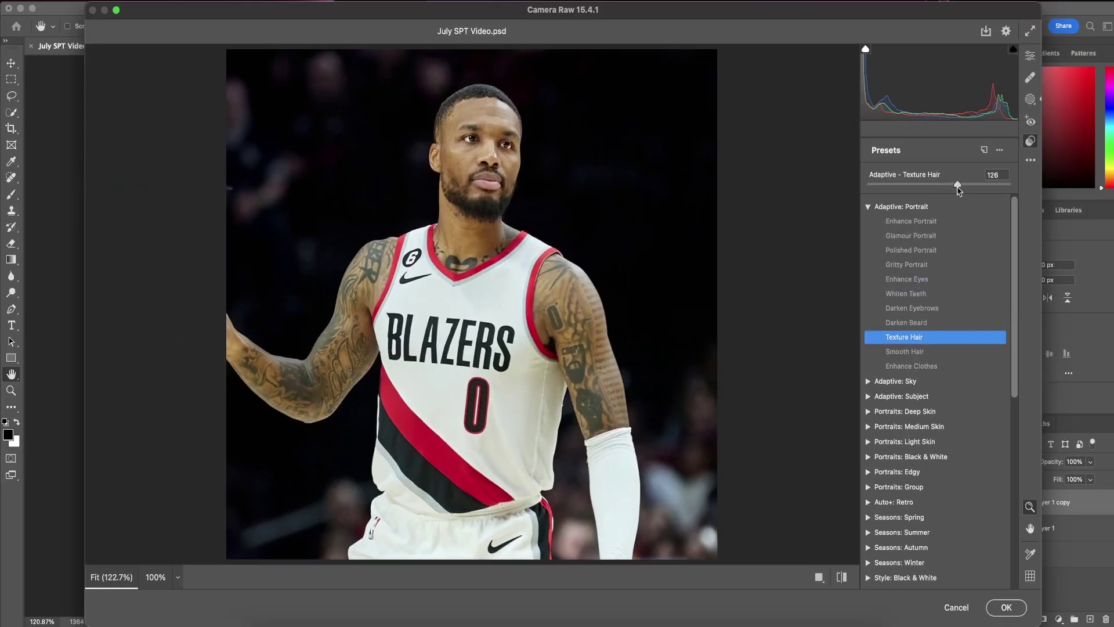
Apply the Adaptive: Subject preset Pop at an amount of 68 and commit the Camera Raw edits to the layer.
scroll(939, 431, down, 1)
click(886, 395)
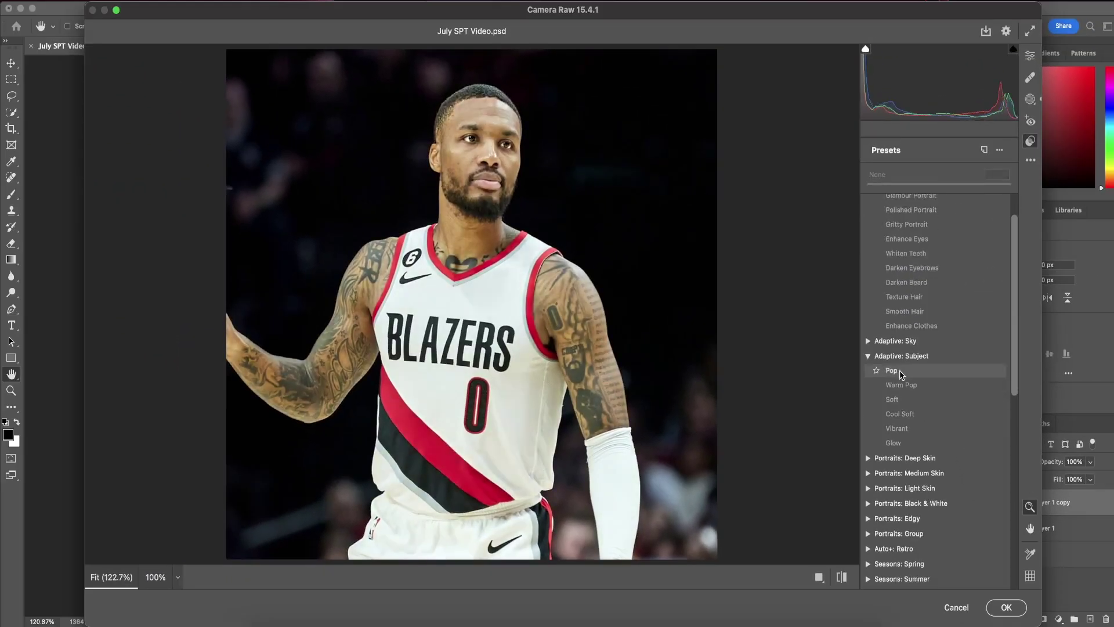
click(902, 377)
drag(938, 180, 917, 181)
scroll(951, 400, down, 1)
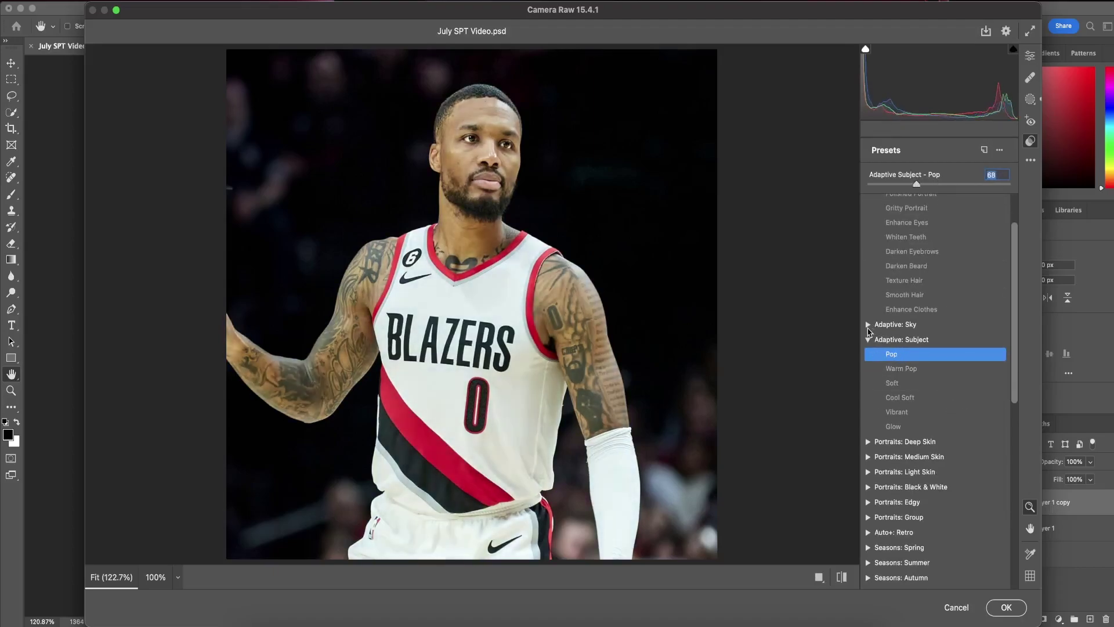
scroll(995, 568, down, 1)
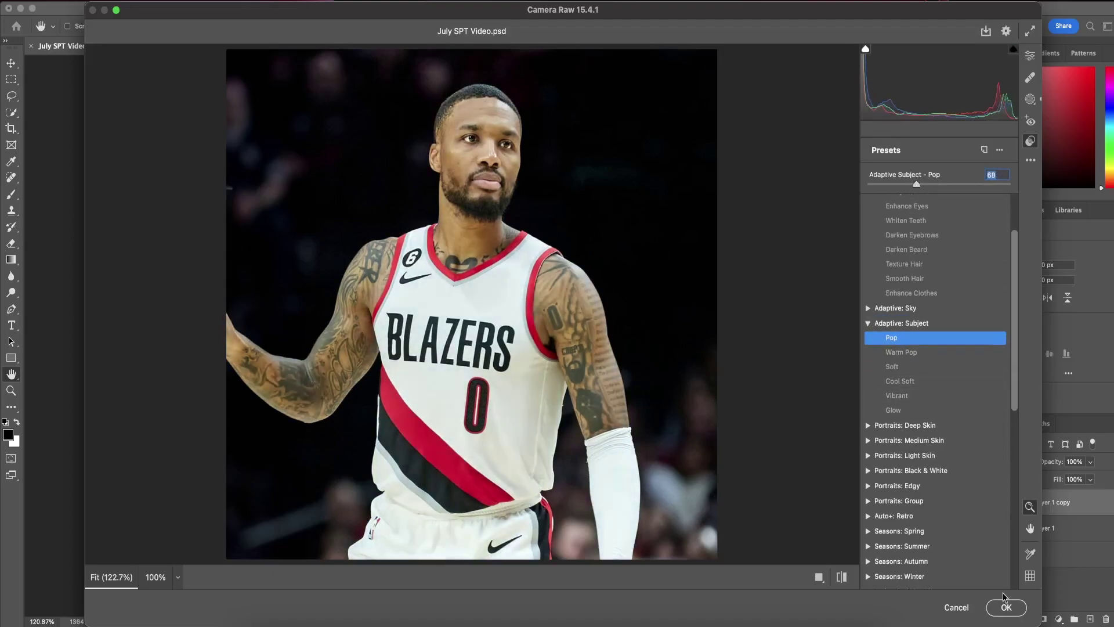
click(1014, 609)
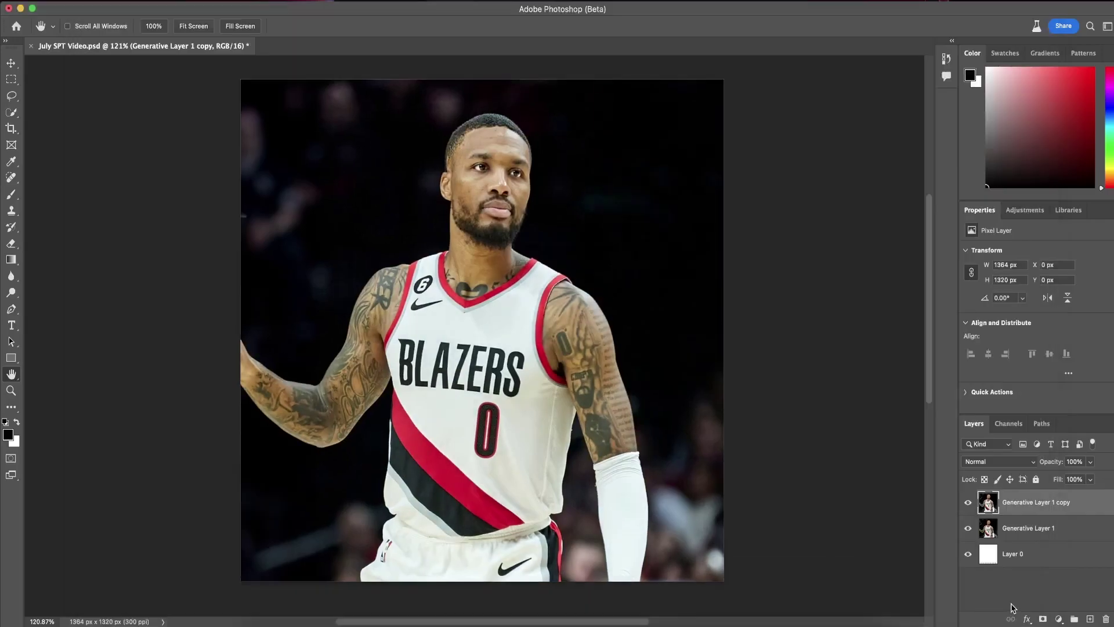
Compare the photo before and after the Camera Raw presets by toggling the visibility of Generative Layer 1 copy.
click(967, 503)
click(967, 503)
click(967, 503)
click(967, 503)
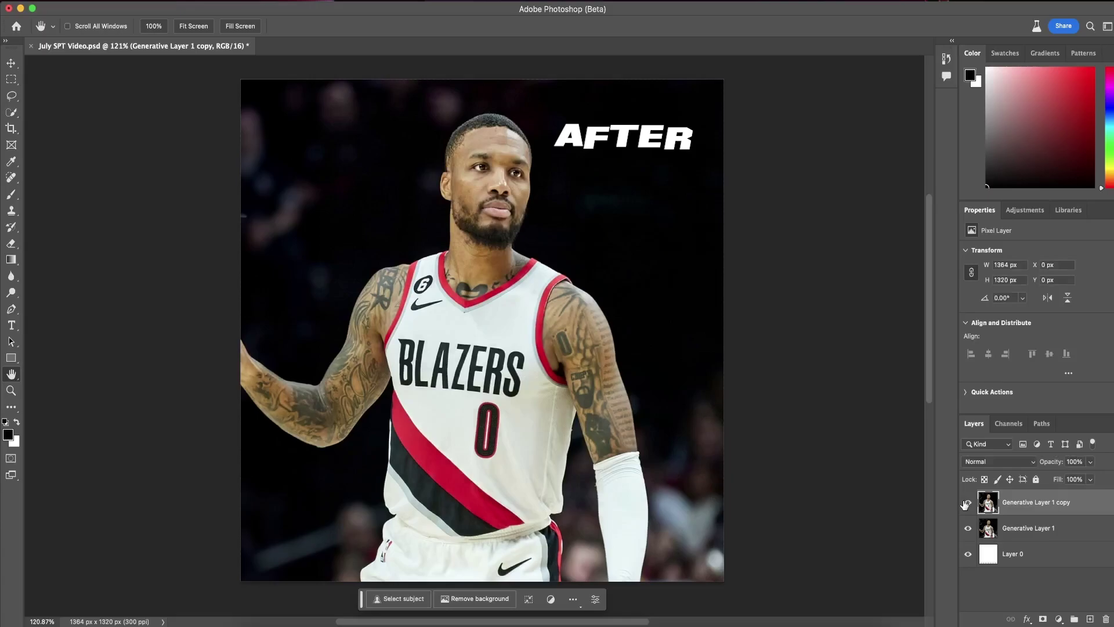
click(966, 503)
click(966, 503)
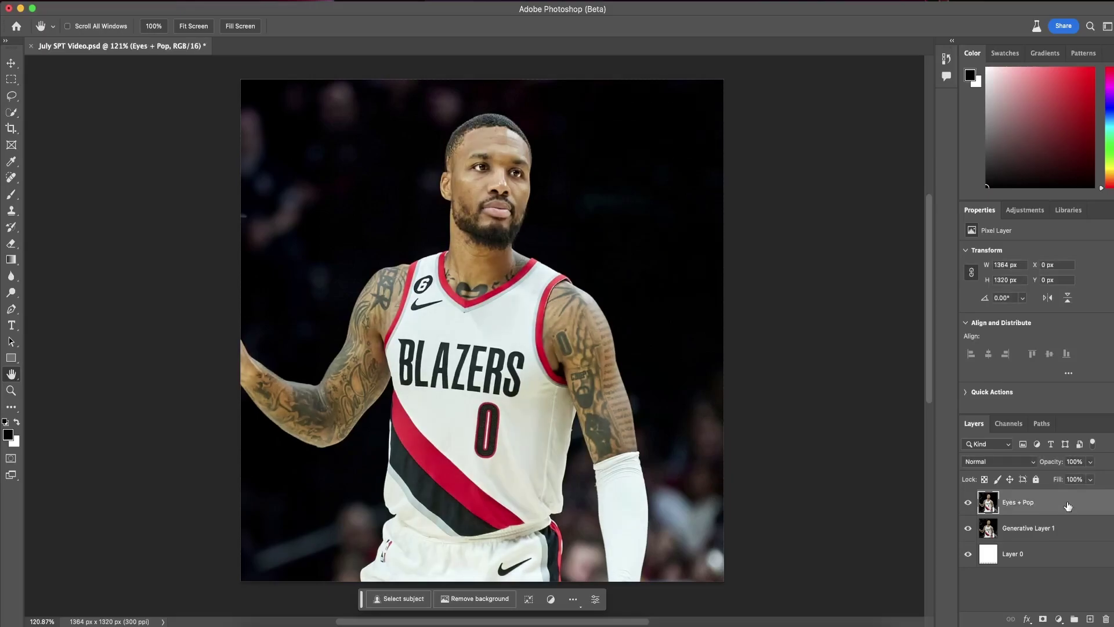
Duplicate the Eyes + Pop layer within the same document, keeping the suggested name.
right_click(1067, 506)
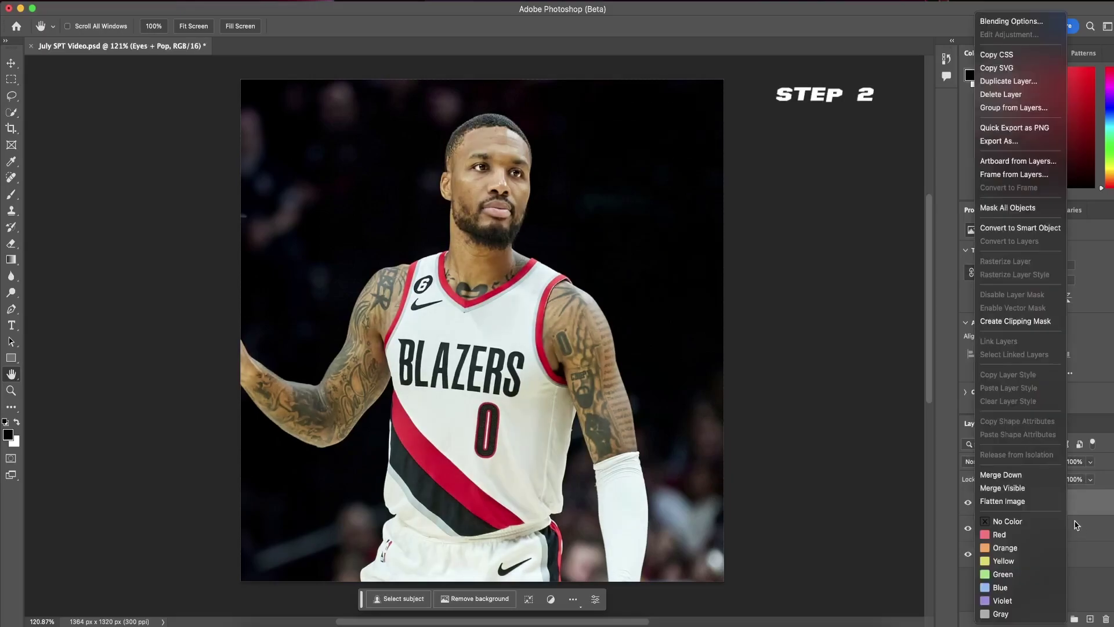
click(1057, 81)
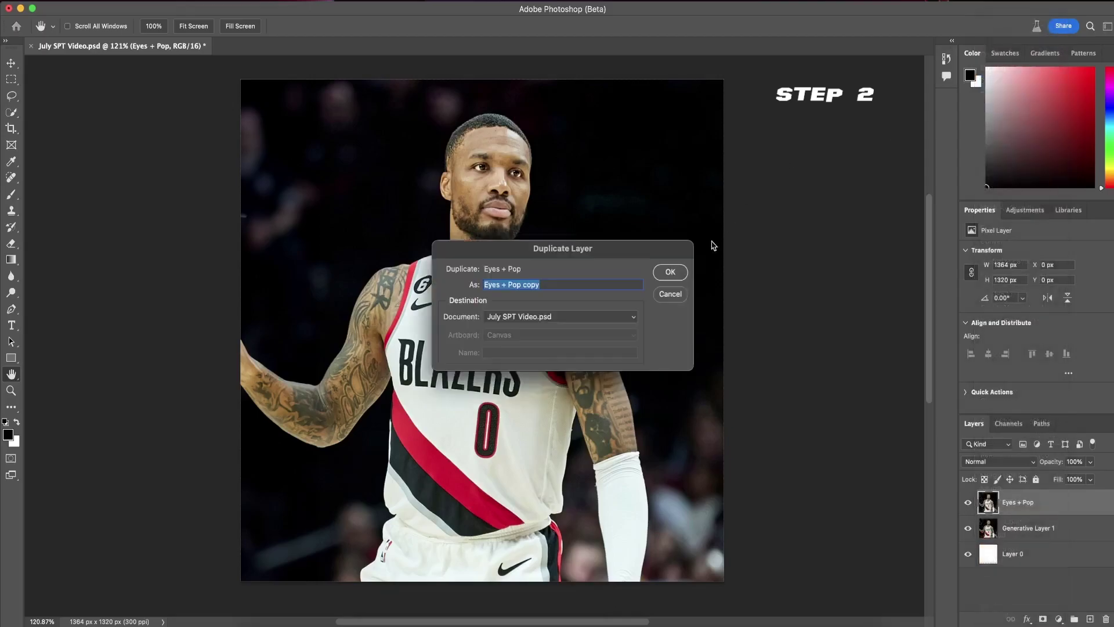
click(670, 271)
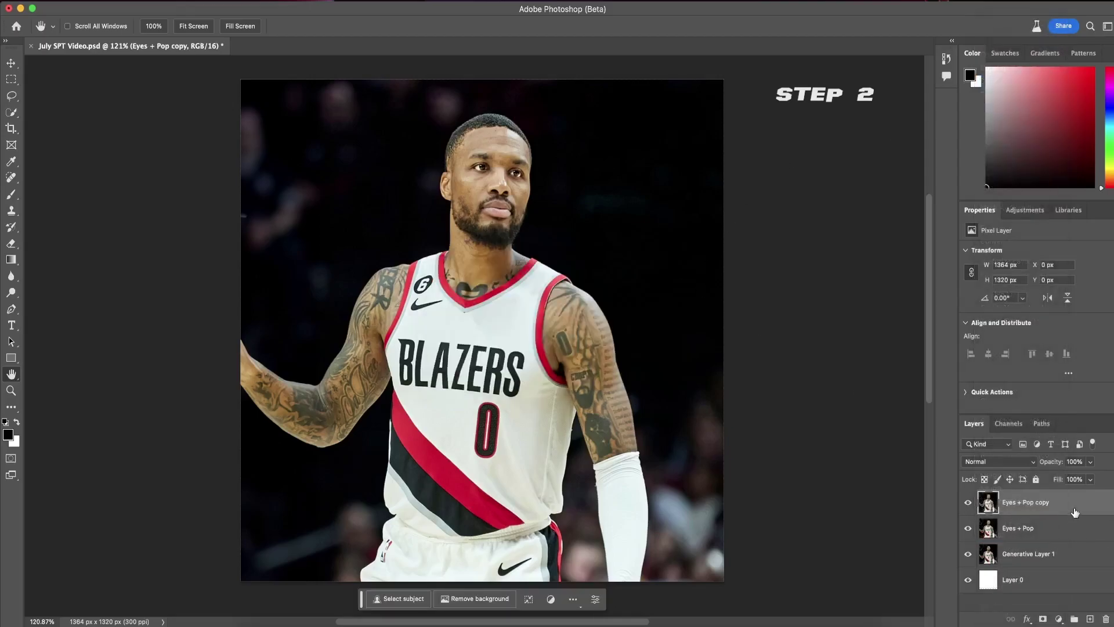
Apply the Style: Futuristic preset FT09 to the Eyes + Pop copy layer in the Camera Raw Filter, at an amount of 41.
click(293, 7)
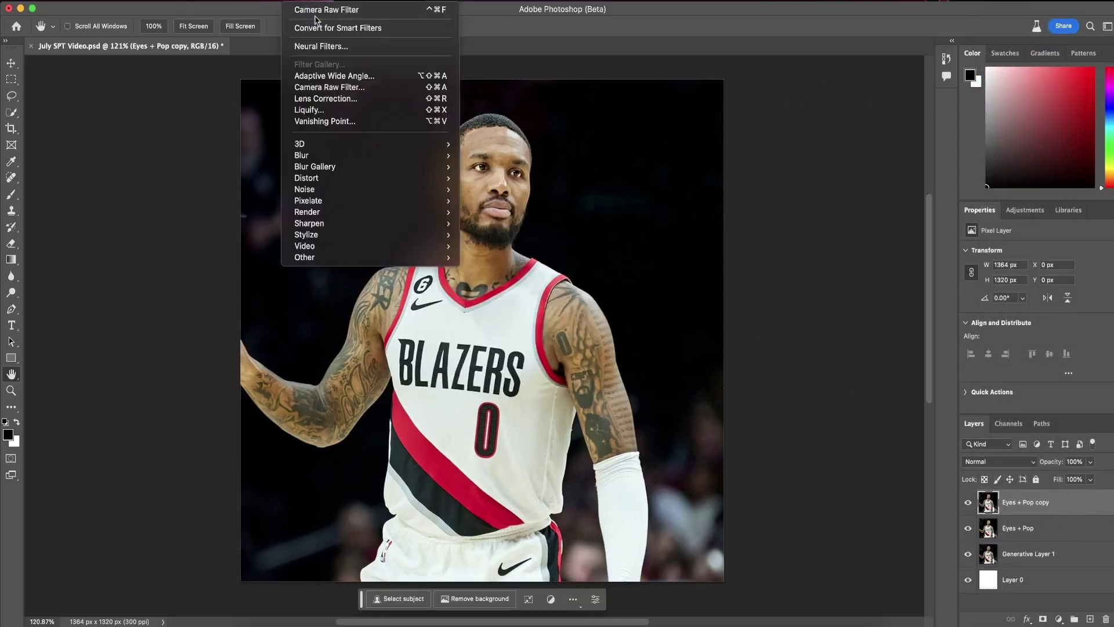
click(363, 86)
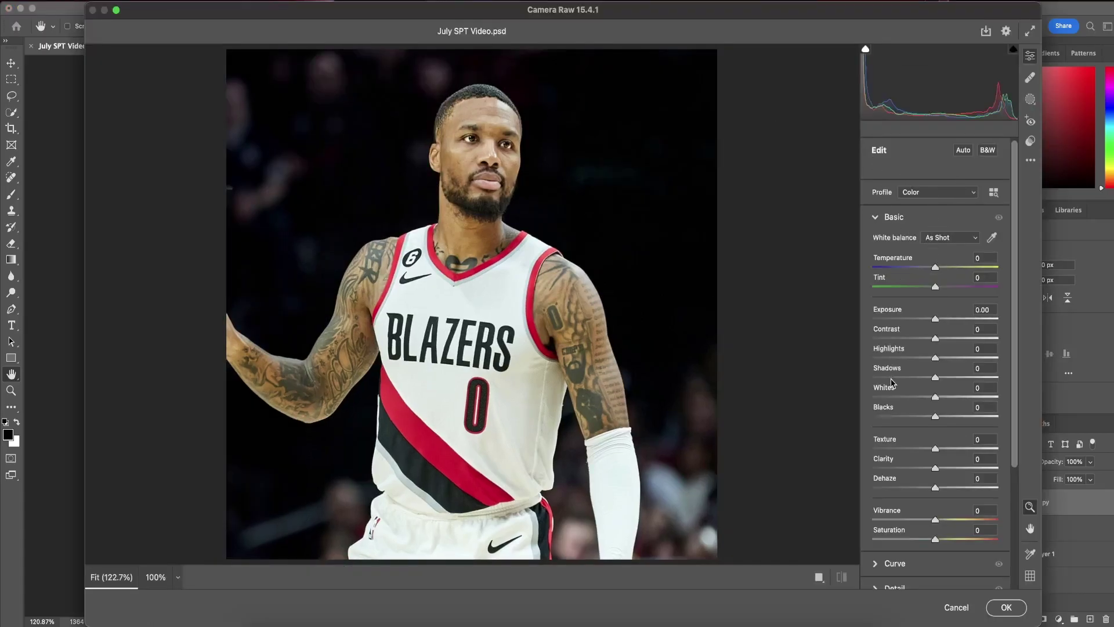
scroll(905, 415, down, 1)
click(1031, 141)
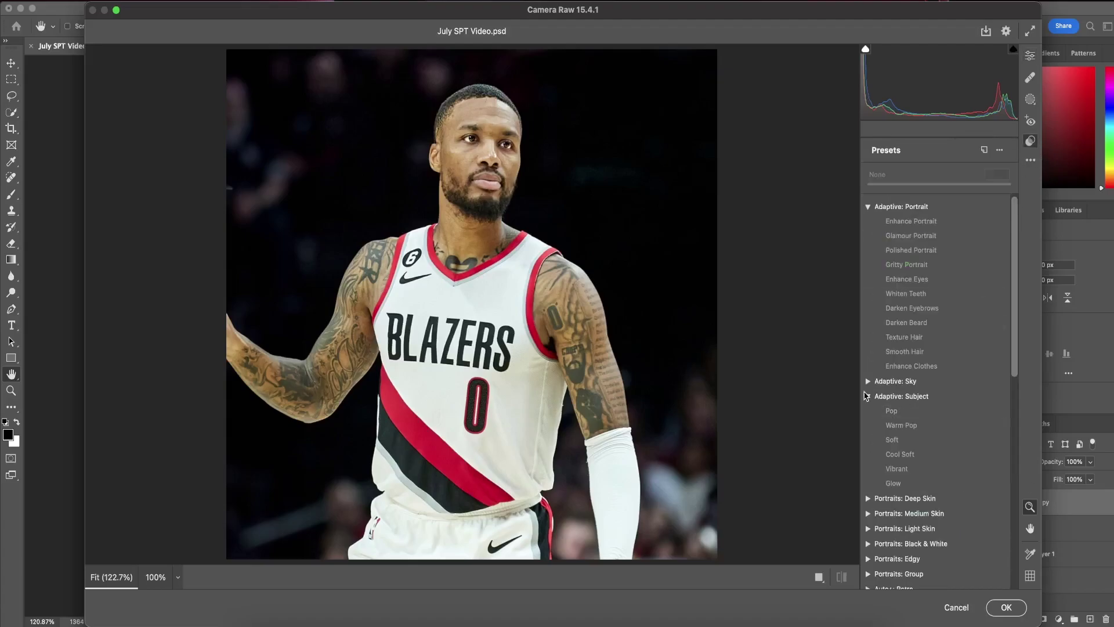
scroll(878, 483, down, 5)
click(894, 534)
scroll(915, 552, down, 5)
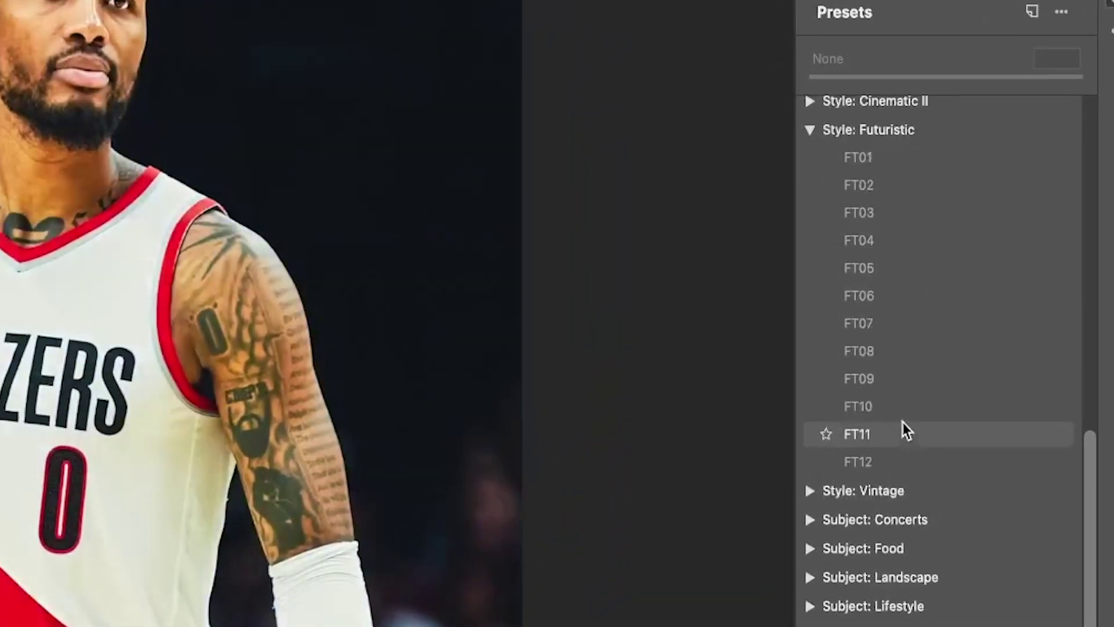
scroll(900, 391, up, 1)
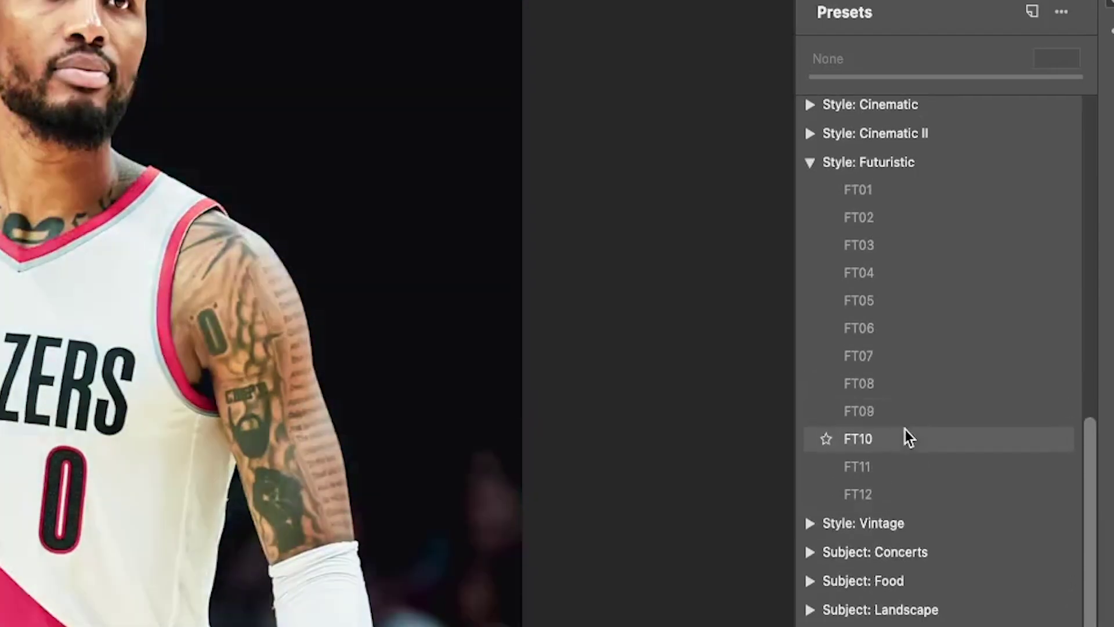
click(905, 413)
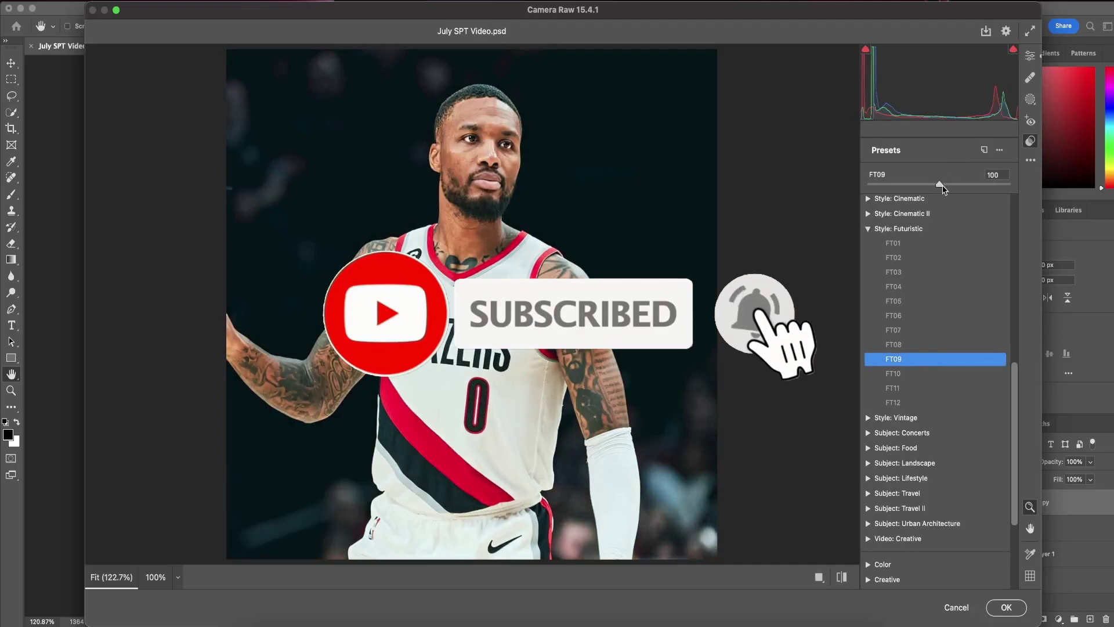
drag(941, 185, 898, 185)
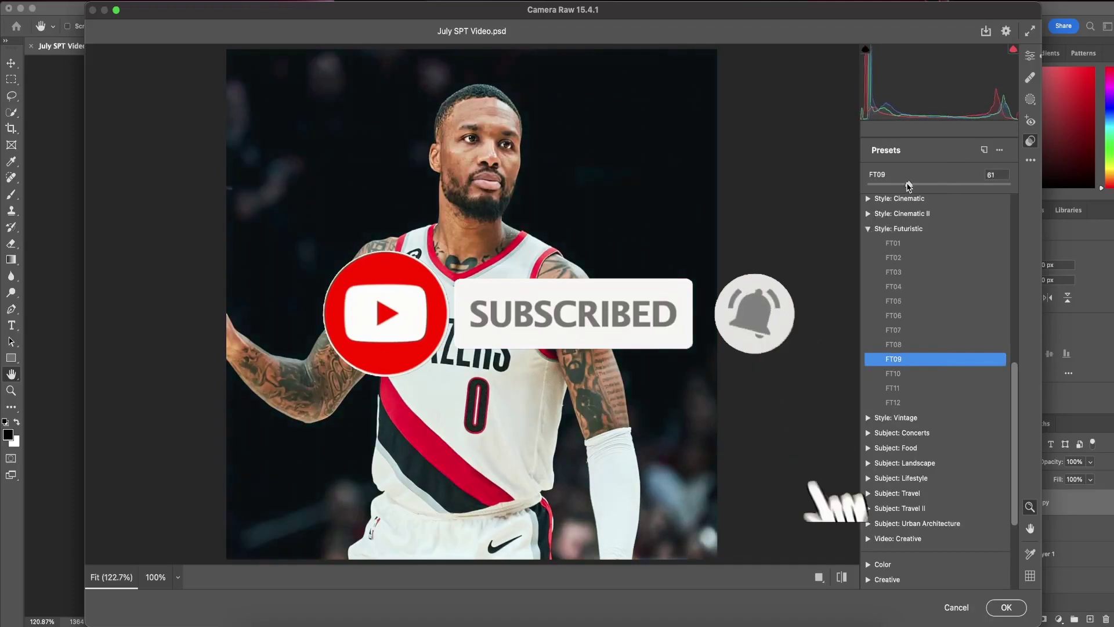
Add the Sharpening preset Medium at 100 and commit the Camera Raw edits.
click(868, 433)
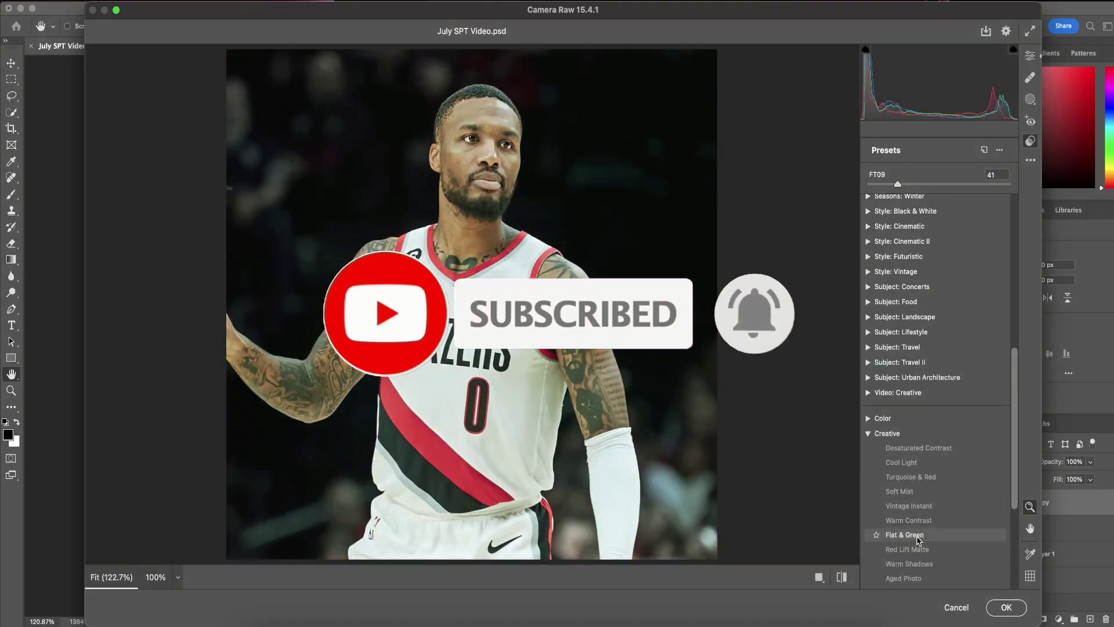
click(868, 433)
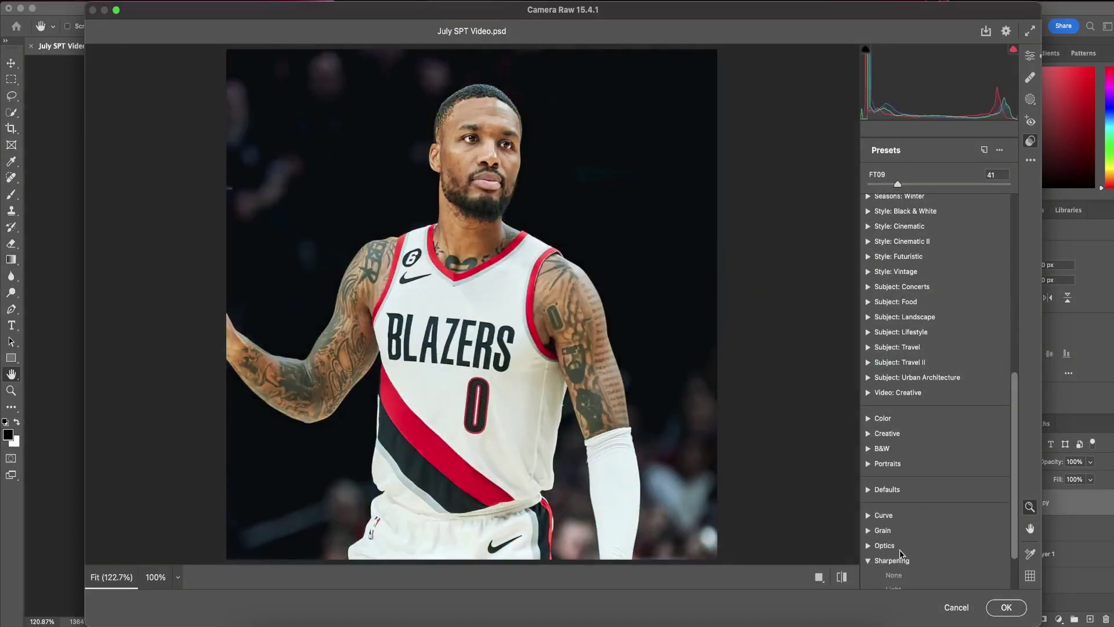
click(877, 562)
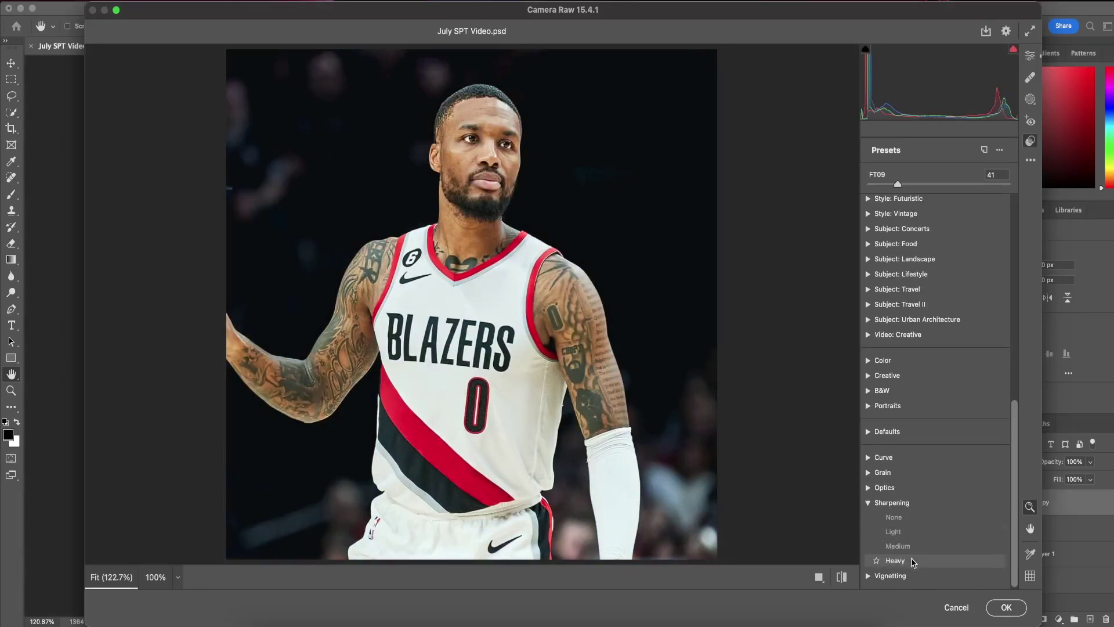
click(905, 545)
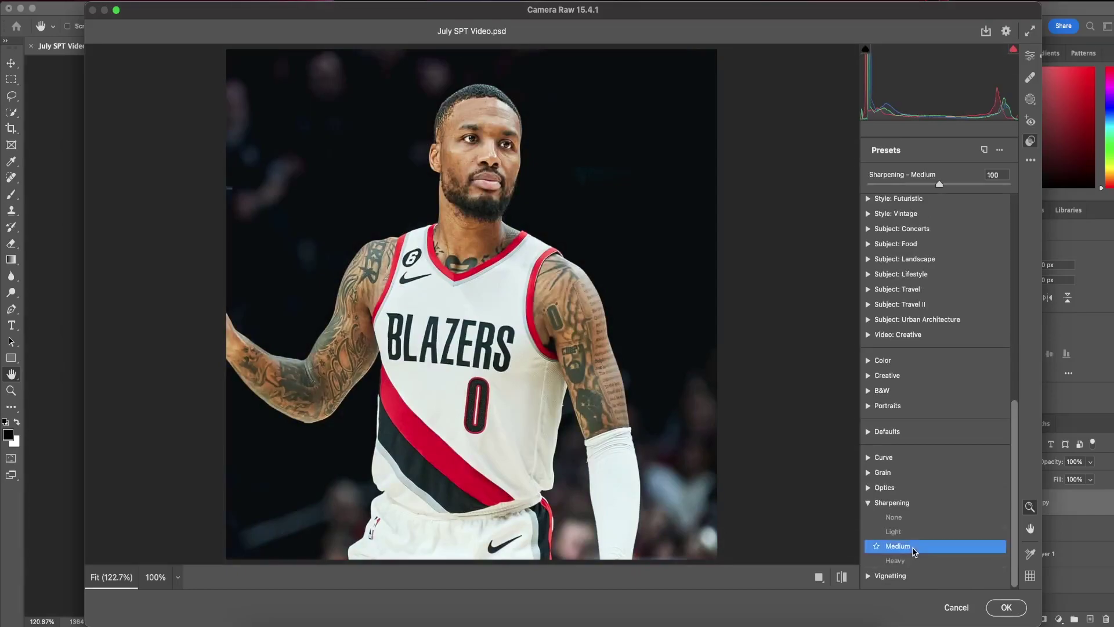
click(1006, 607)
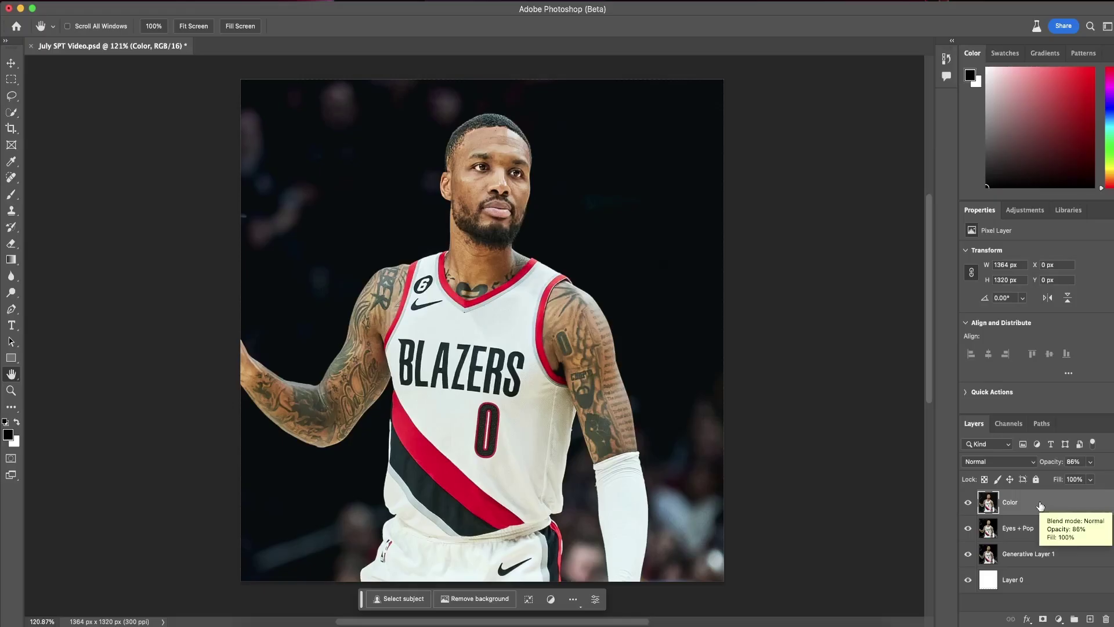
Duplicate the Color layer and rename the copy CRF.
right_click(1041, 502)
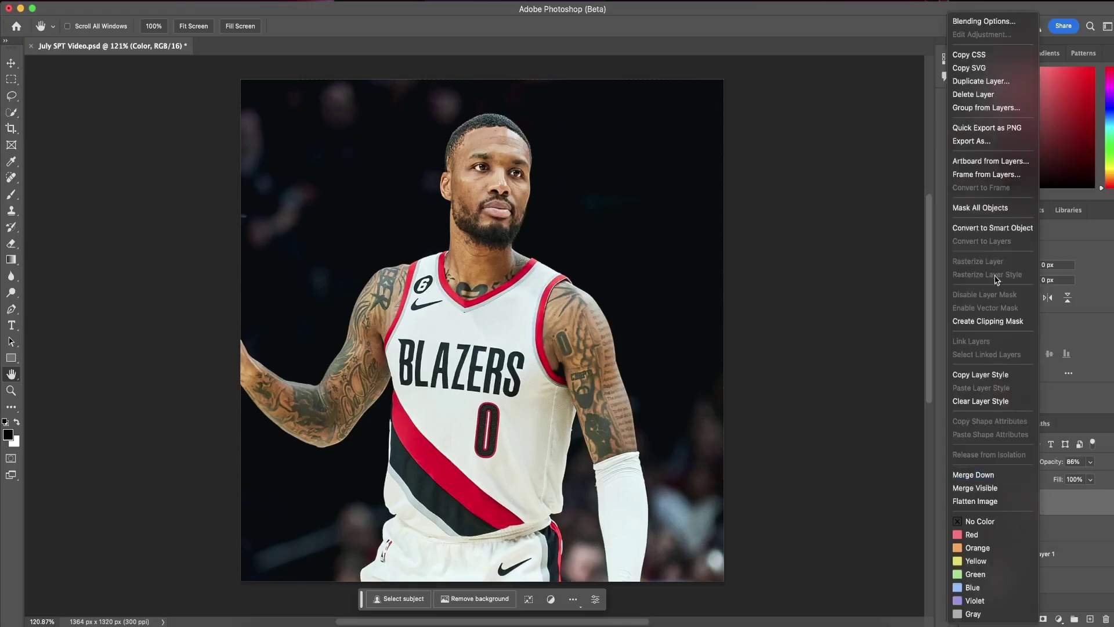
click(1001, 82)
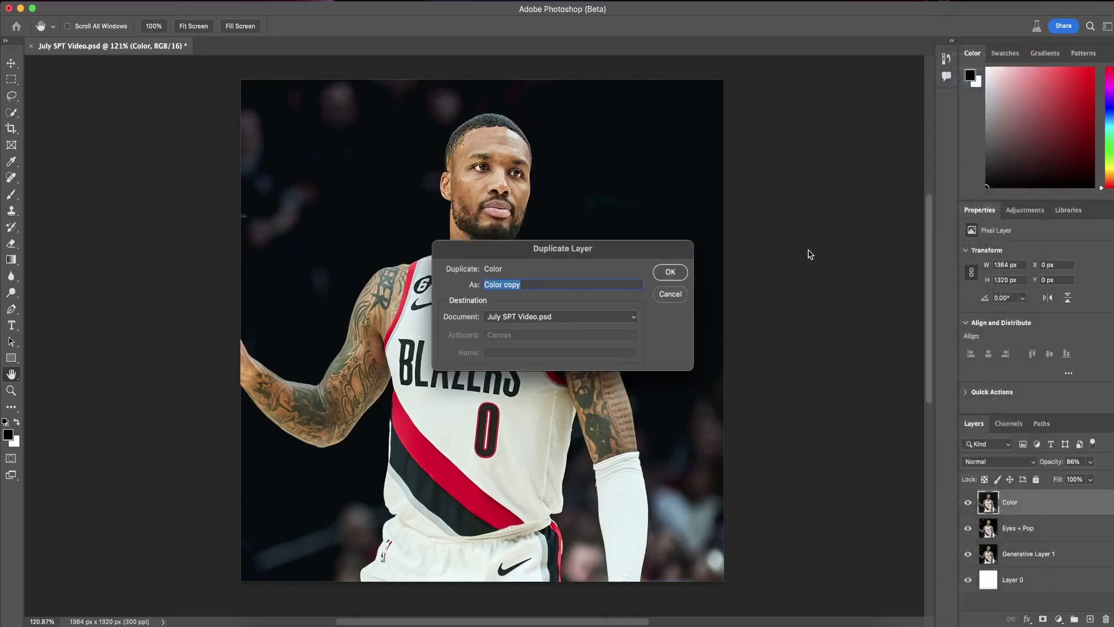
click(686, 274)
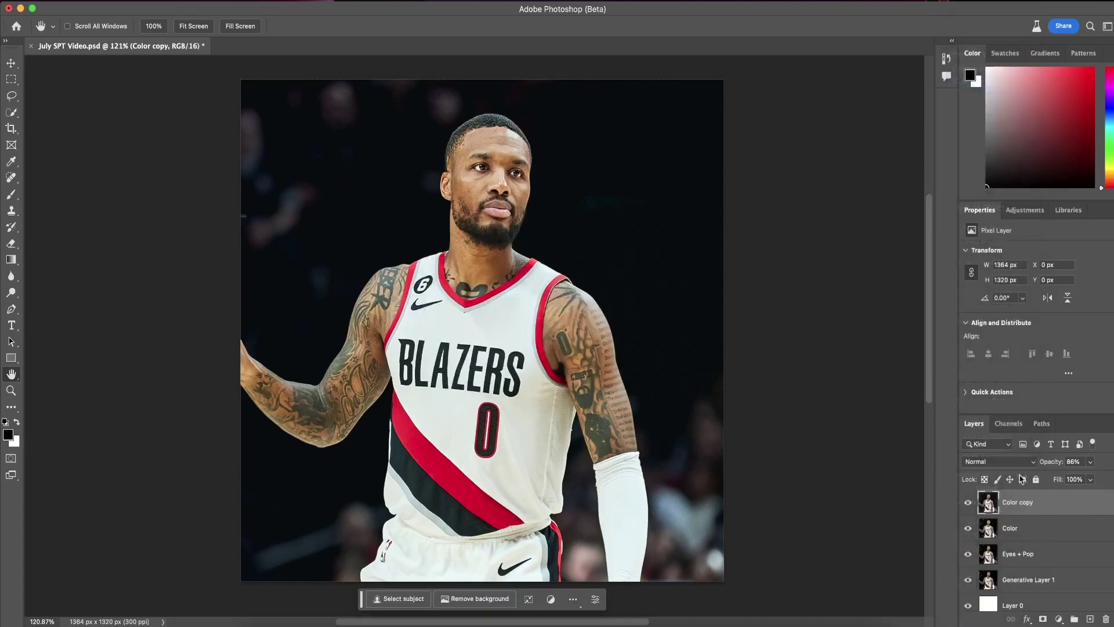
text(C)
key(Return)
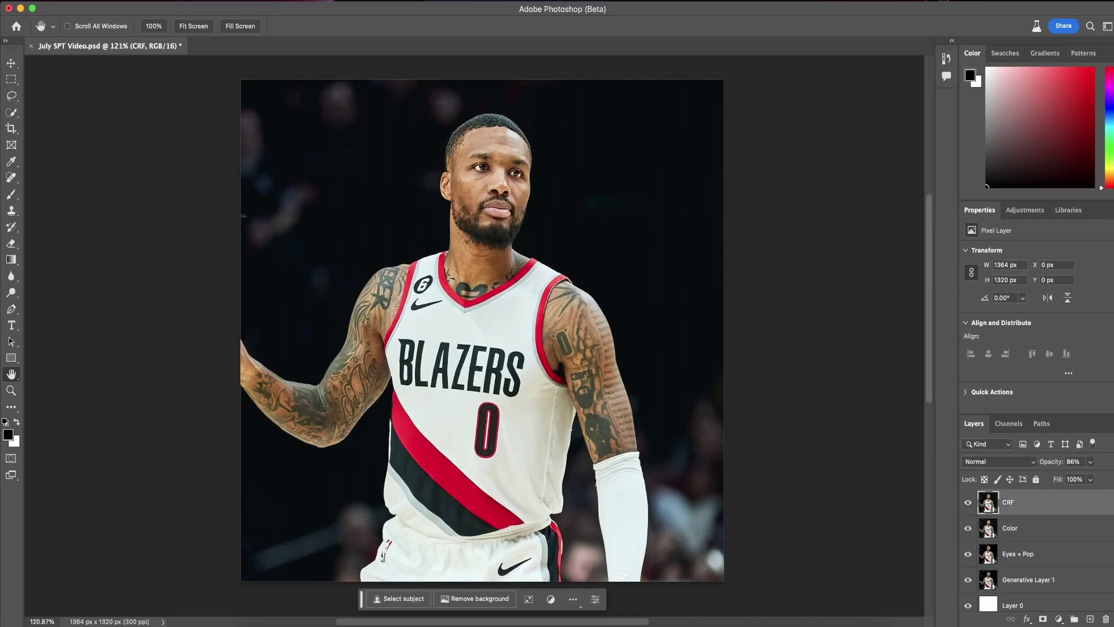
In the Camera Raw Filter for the CRF layer, set Texture to +10, Clarity to about +20 and Vibrance to +11, and raise Contrast and Whites.
click(293, 1)
click(349, 87)
mouse_move(934, 461)
mouse_down()
mouse_move(952, 461)
mouse_move(941, 440)
mouse_up()
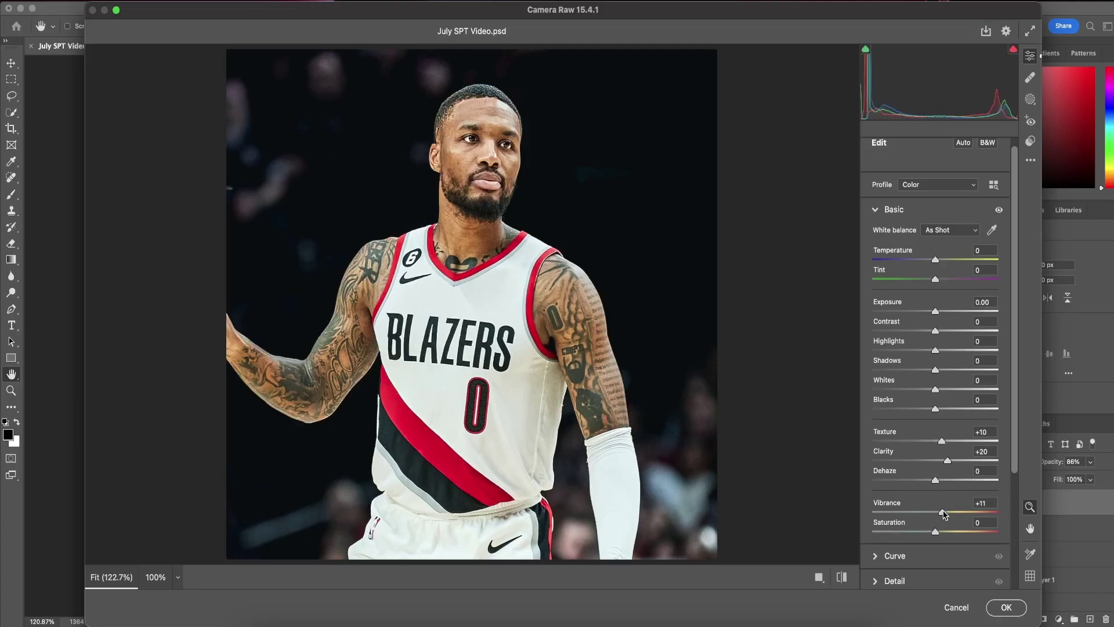
drag(946, 467, 945, 461)
drag(935, 350, 944, 330)
drag(937, 387, 958, 389)
Set the Detail values to Sharpening 14 and Noise Reduction 12, and commit the Camera Raw edits.
scroll(905, 522, down, 2)
click(881, 548)
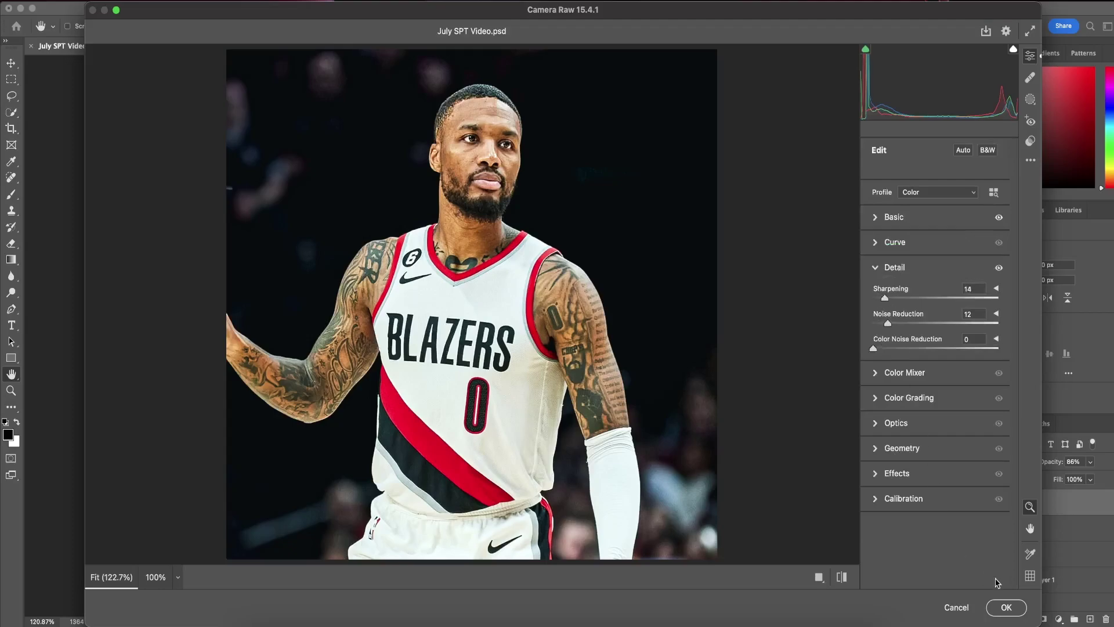
click(1008, 606)
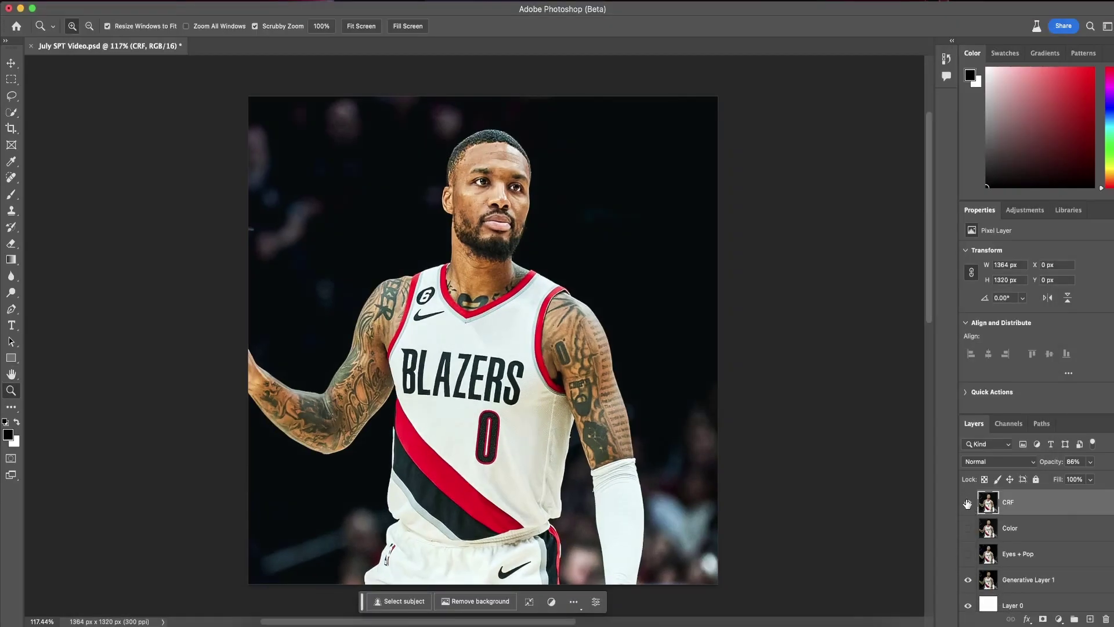
Compare the original photo with the final edit by toggling the visibility of the CRF layer.
click(967, 503)
click(967, 502)
click(967, 502)
click(967, 503)
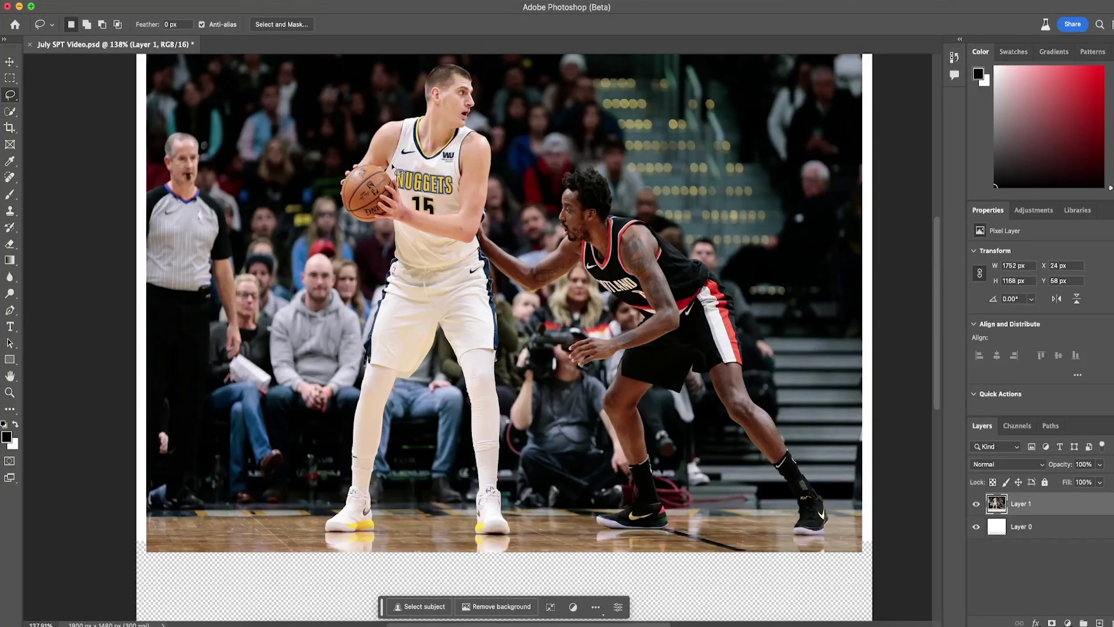
Lasso the basketball in the Nuggets player's hands, generate a fill with the prompt "change to an apple", and choose the third variation.
mouse_move(335, 152)
mouse_down()
mouse_move(394, 165)
mouse_move(413, 185)
mouse_move(399, 229)
mouse_move(339, 208)
mouse_move(337, 156)
mouse_up()
click(314, 242)
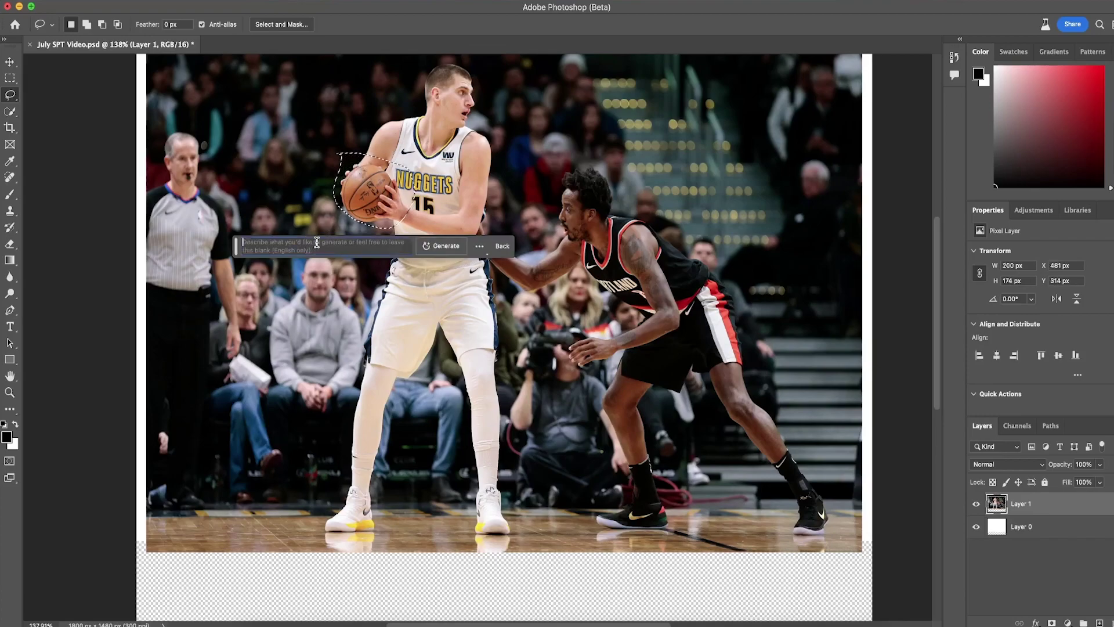
click(441, 245)
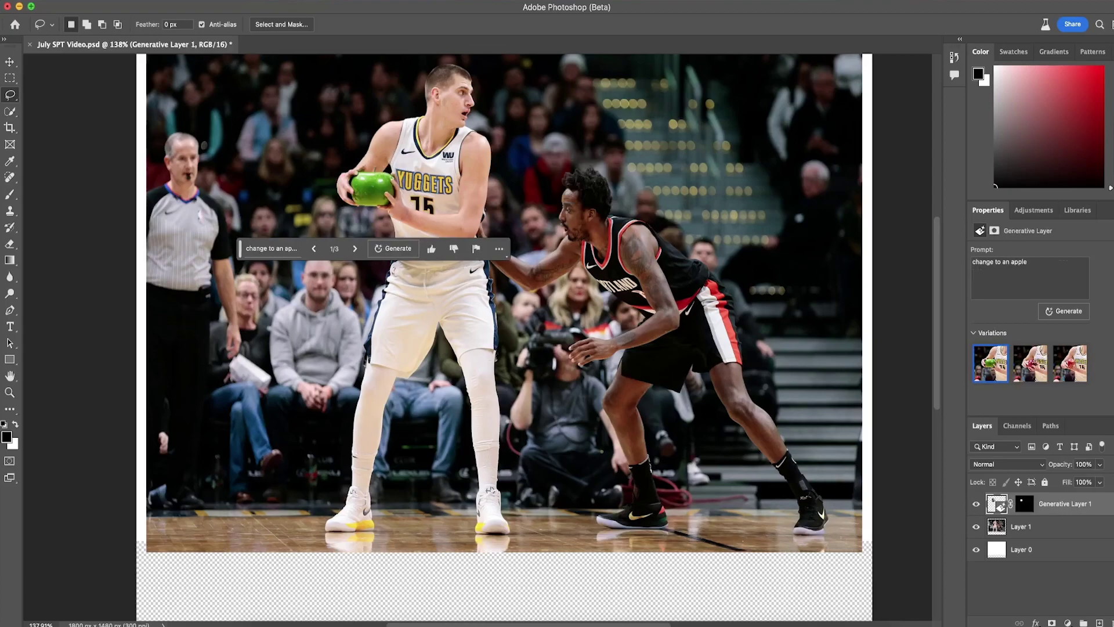
click(1035, 362)
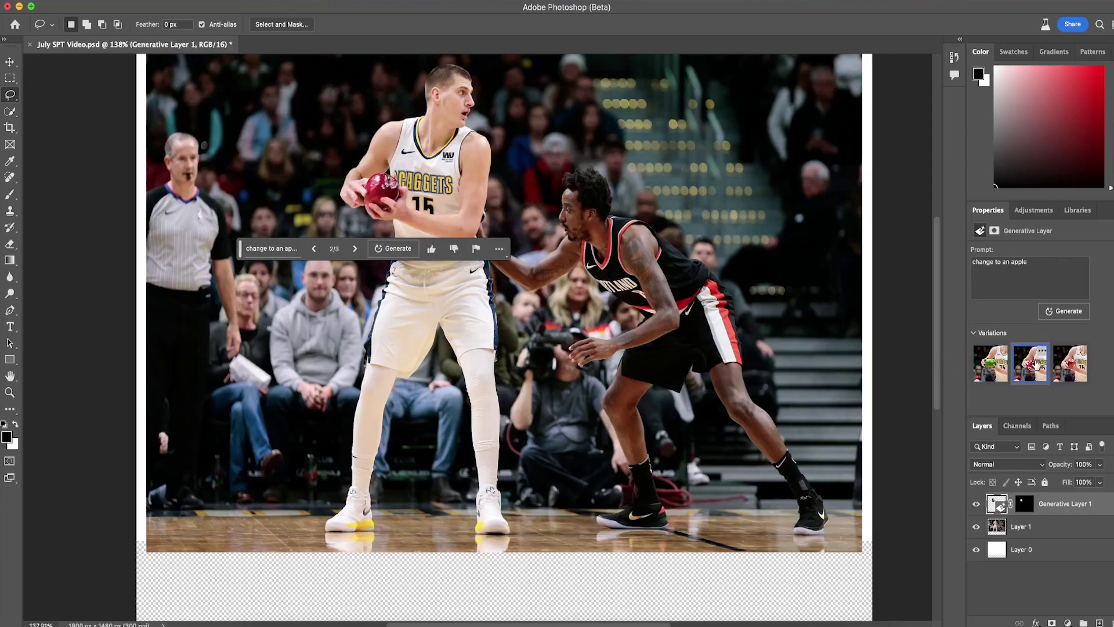
click(1069, 363)
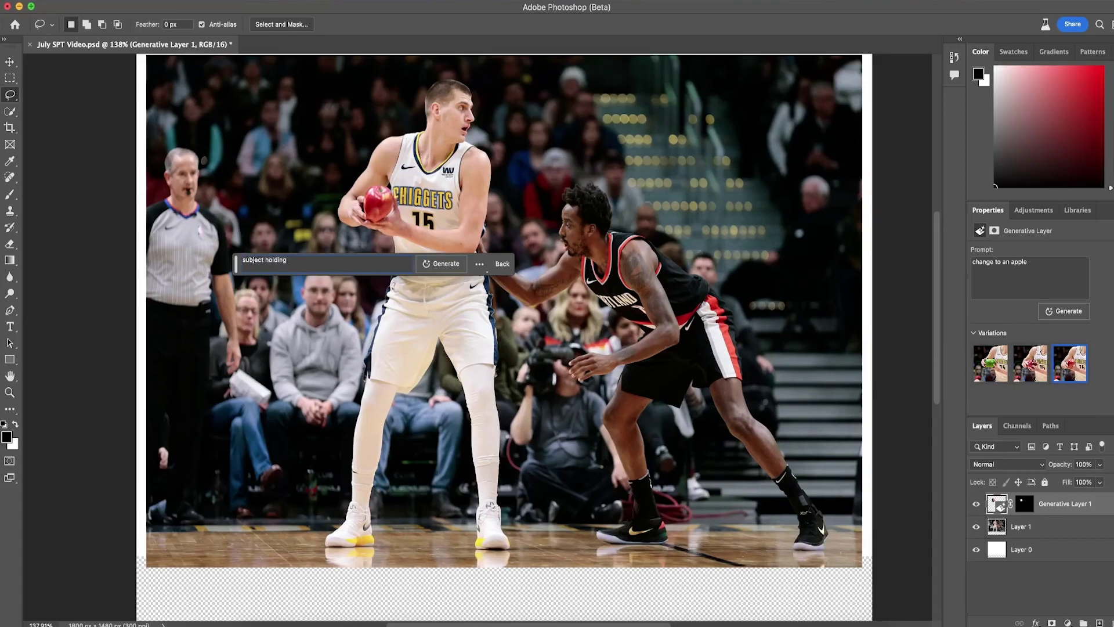
Regenerate the fill over the ball with the prompt "subject holding a fruit" and choose the second variation.
key(Return)
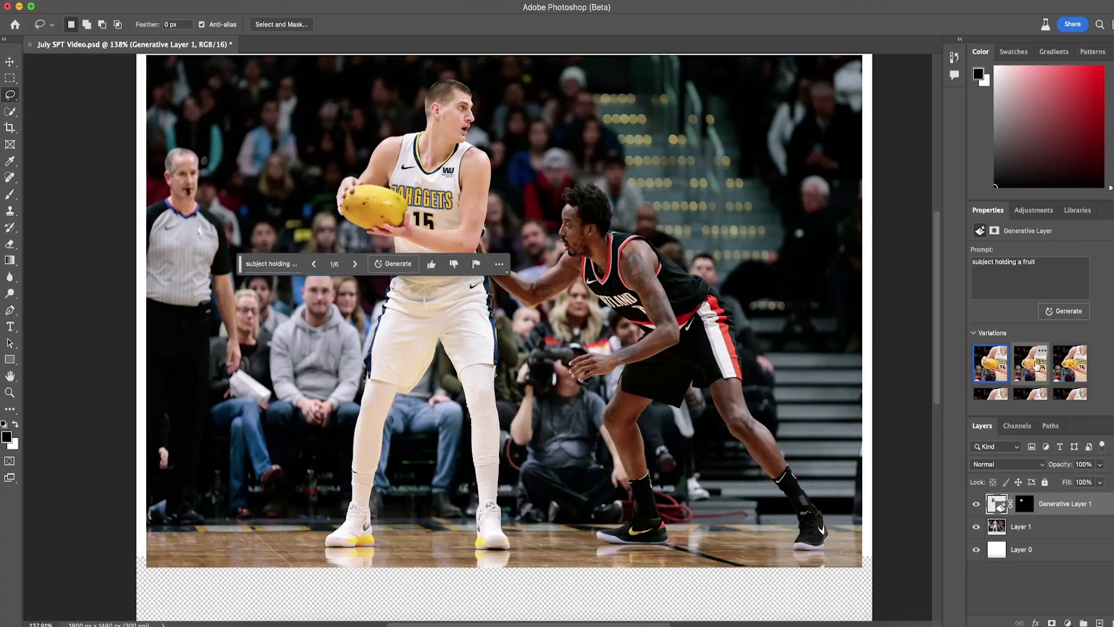
click(1031, 363)
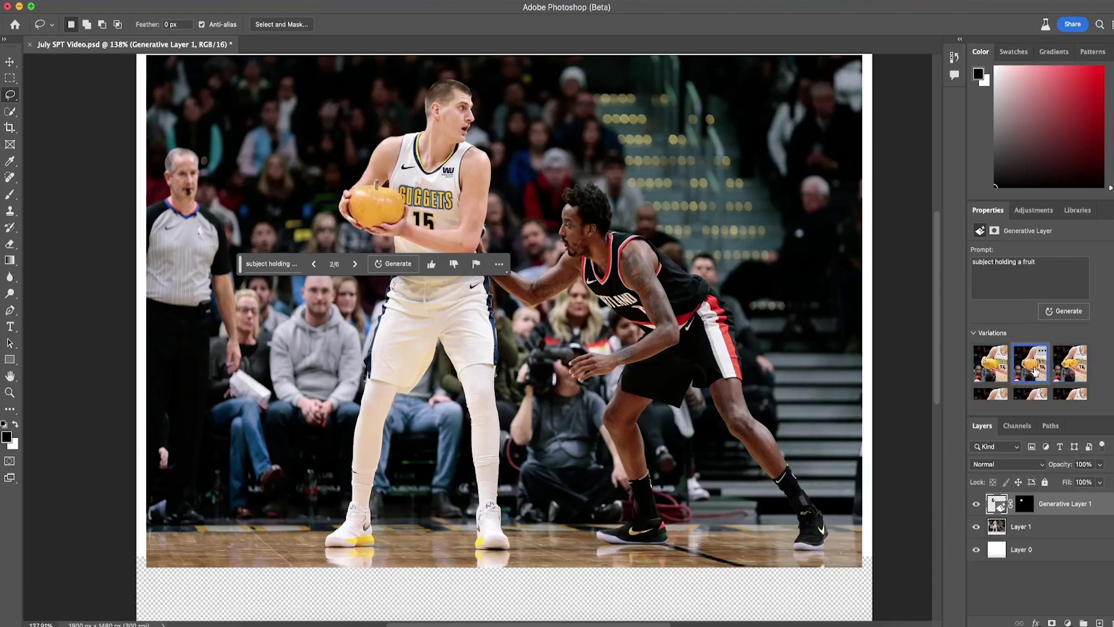
Lasso an area of court floor below the referee and generate a fill with the prompt "Insert a pumpkin on the floor".
scroll(197, 487, up, 1)
mouse_move(176, 490)
mouse_down()
mouse_move(292, 540)
mouse_move(226, 564)
mouse_move(185, 556)
mouse_move(167, 508)
mouse_move(174, 482)
mouse_up()
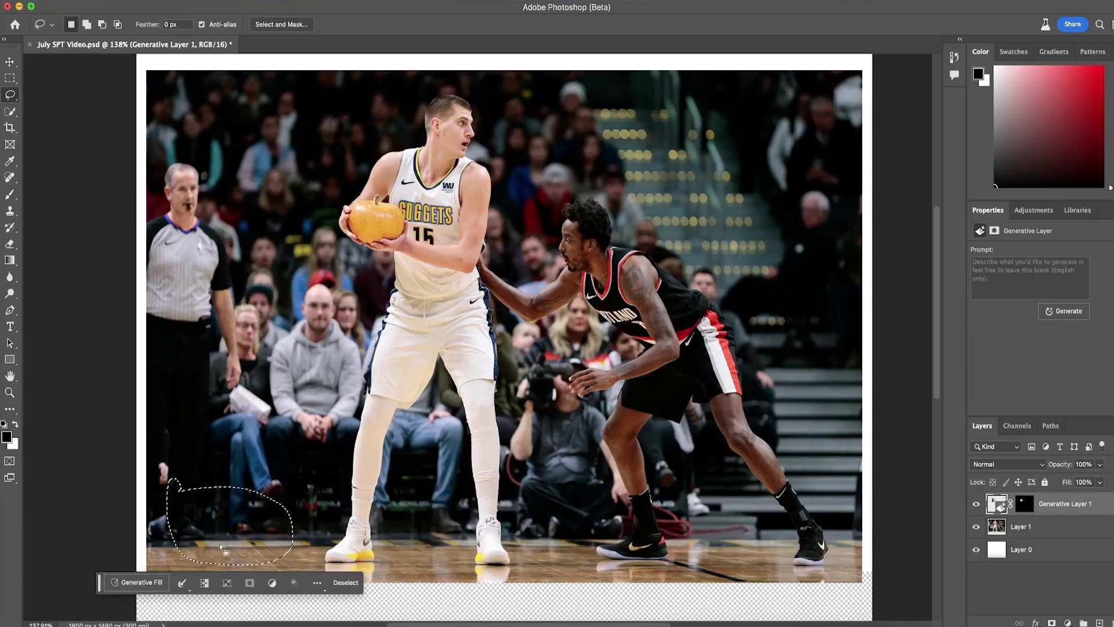
text(Insert a pu)
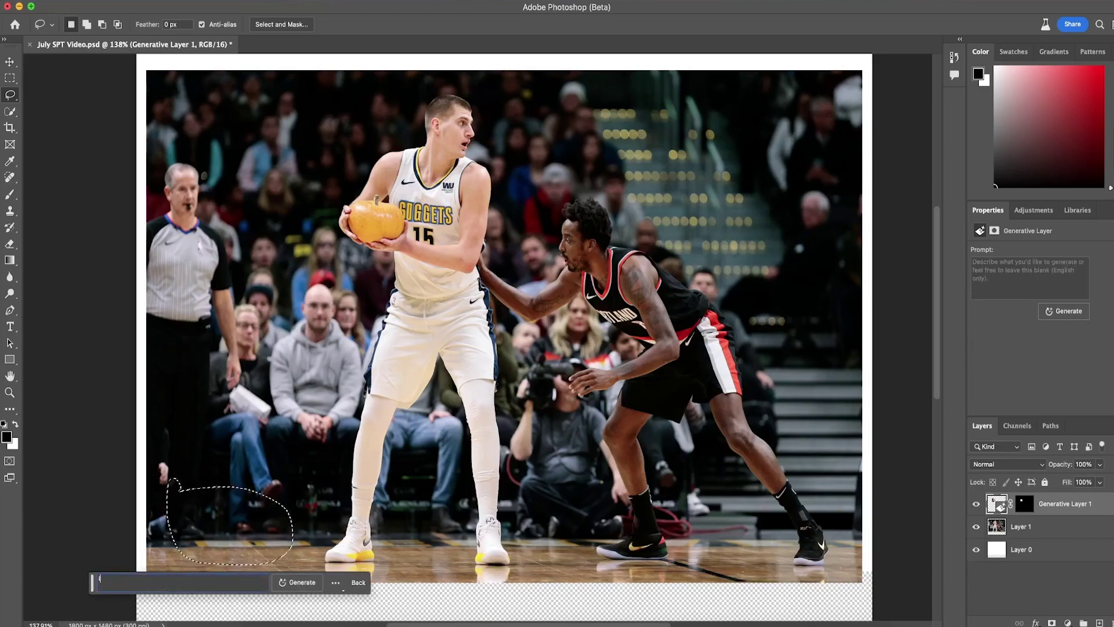
text(mpkin on the floor)
key(Return)
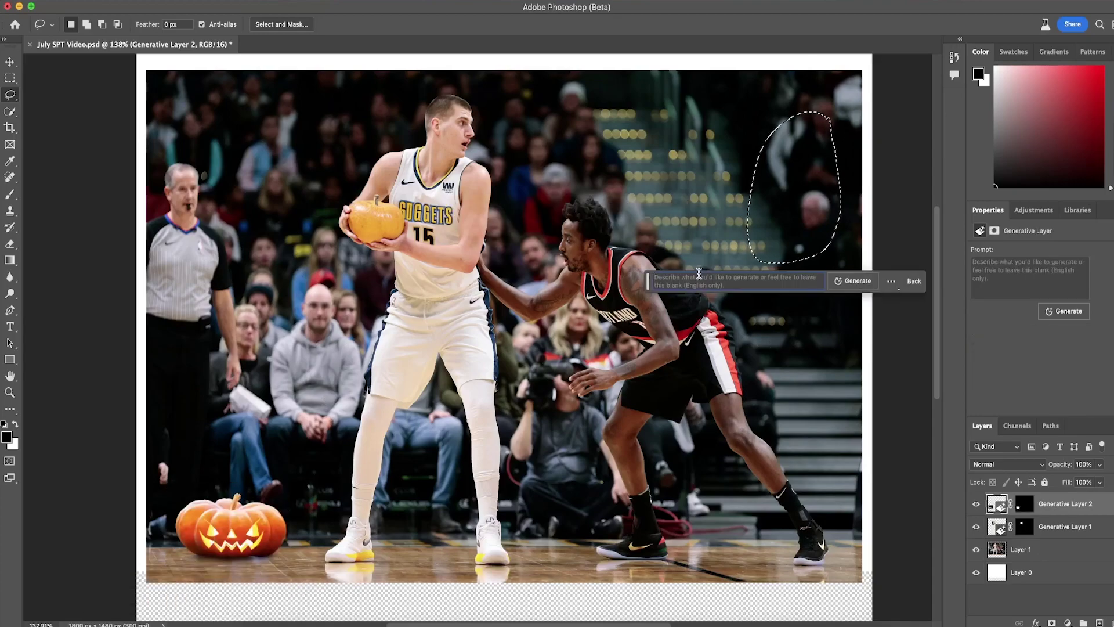
Generate a fill on the referee's face with the prompt "insert halloween mask", and generate another over the head of the seated spectator in the gray hoodie.
mouse_move(164, 162)
mouse_down()
mouse_move(172, 200)
mouse_move(167, 166)
mouse_up()
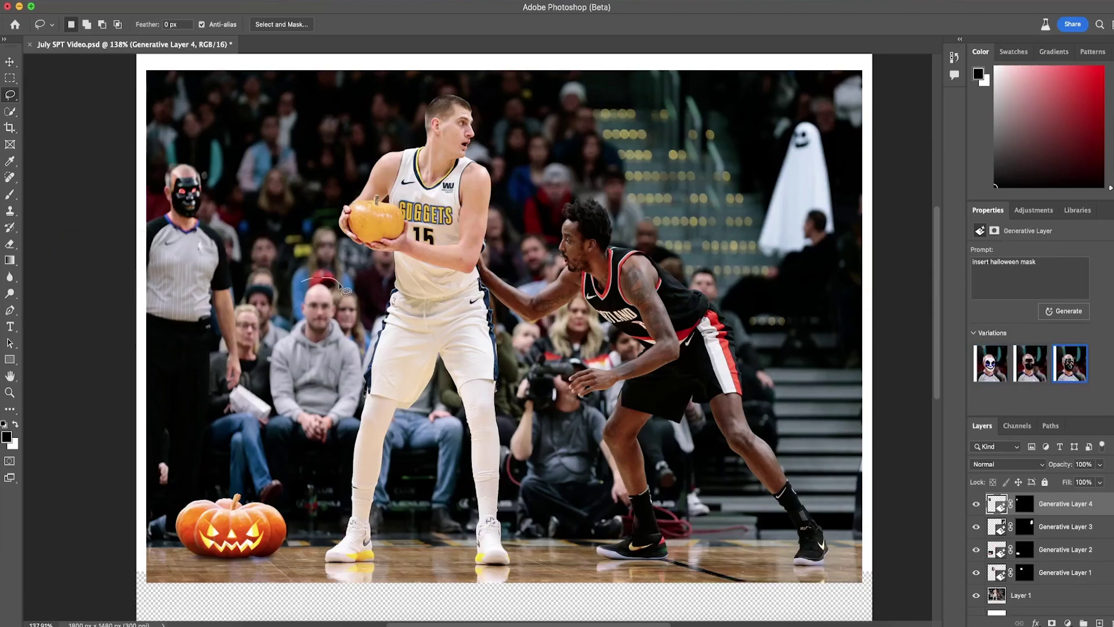
drag(340, 287, 301, 283)
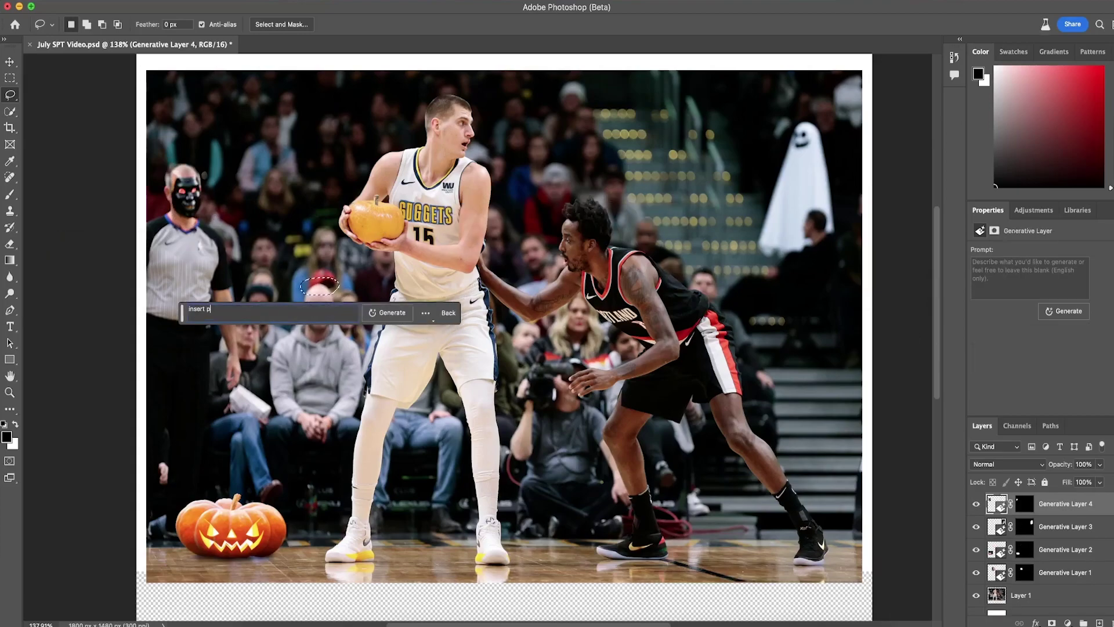
click(385, 314)
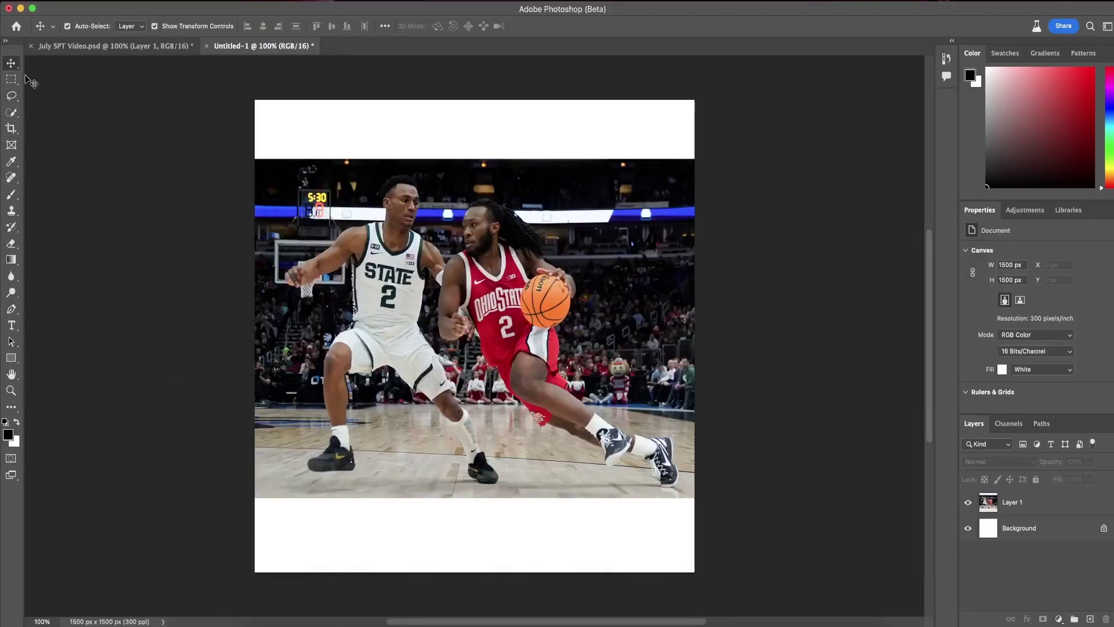
Select the blank strip below the Ohio State photo with a slight overlap and extend the court using Generative Fill without a prompt.
click(11, 79)
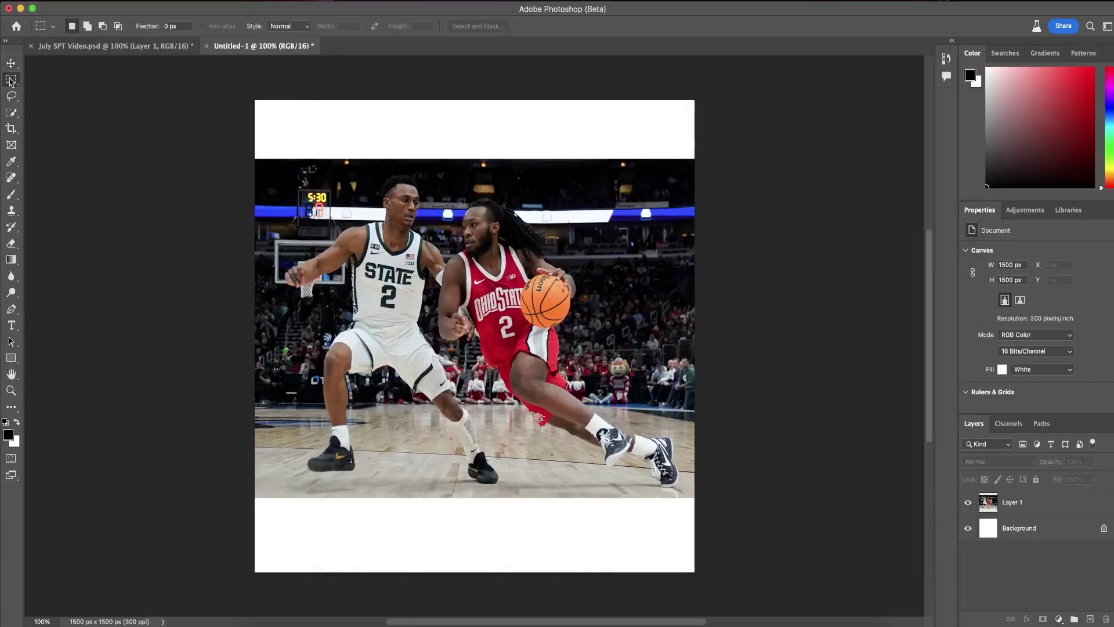
drag(238, 492, 710, 585)
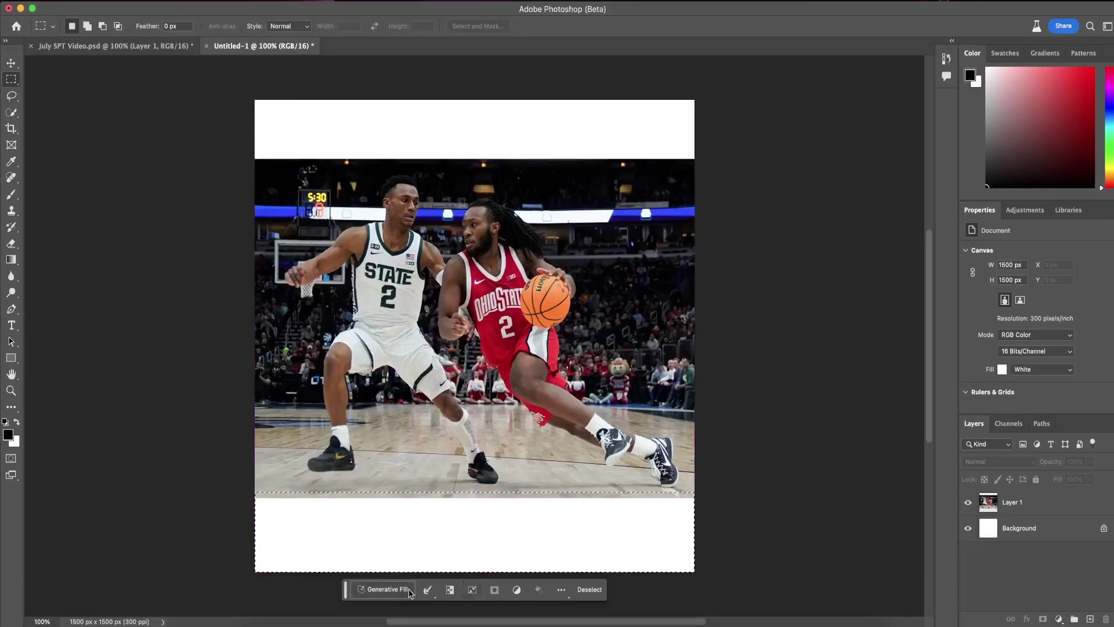
click(384, 589)
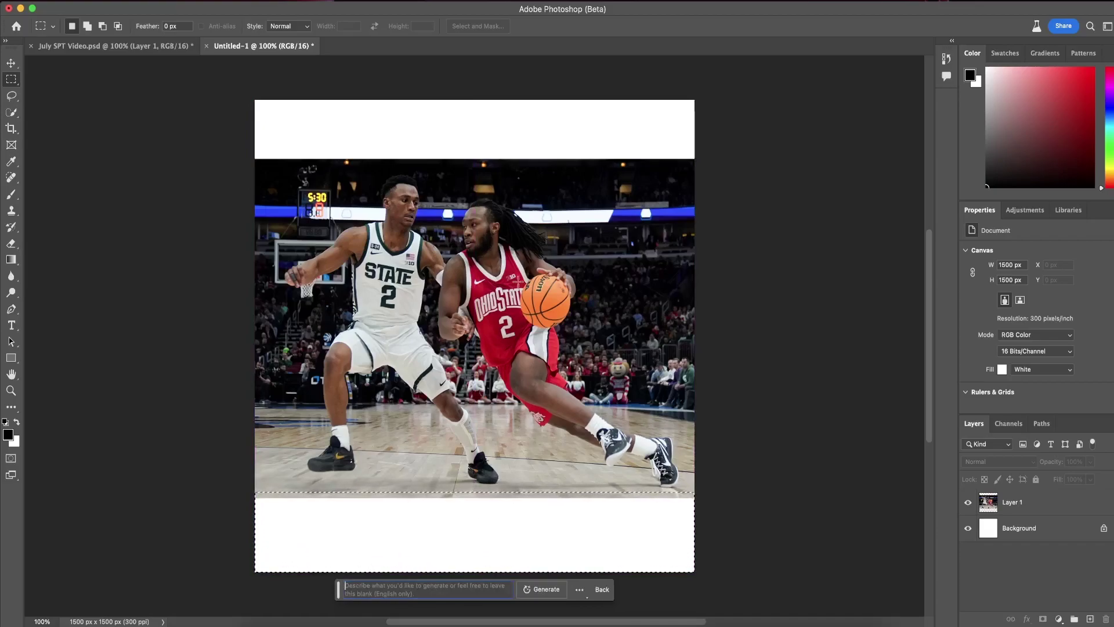
click(543, 589)
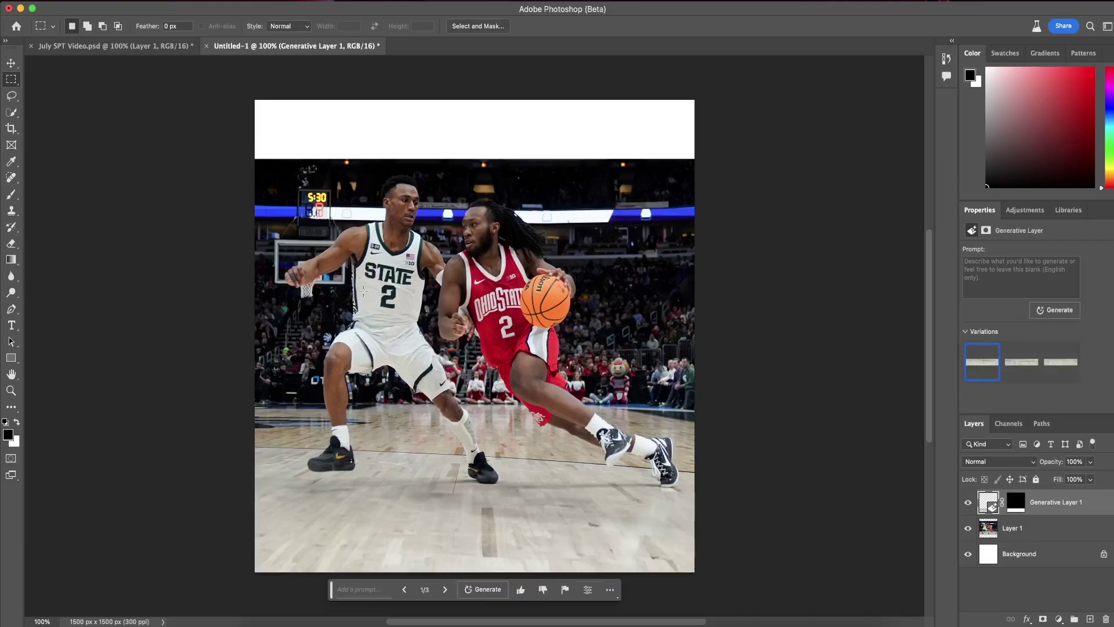
Select the blank strip above the photo with a slight overlap and extend the arena using Generative Fill without a prompt.
drag(239, 86, 761, 165)
click(387, 182)
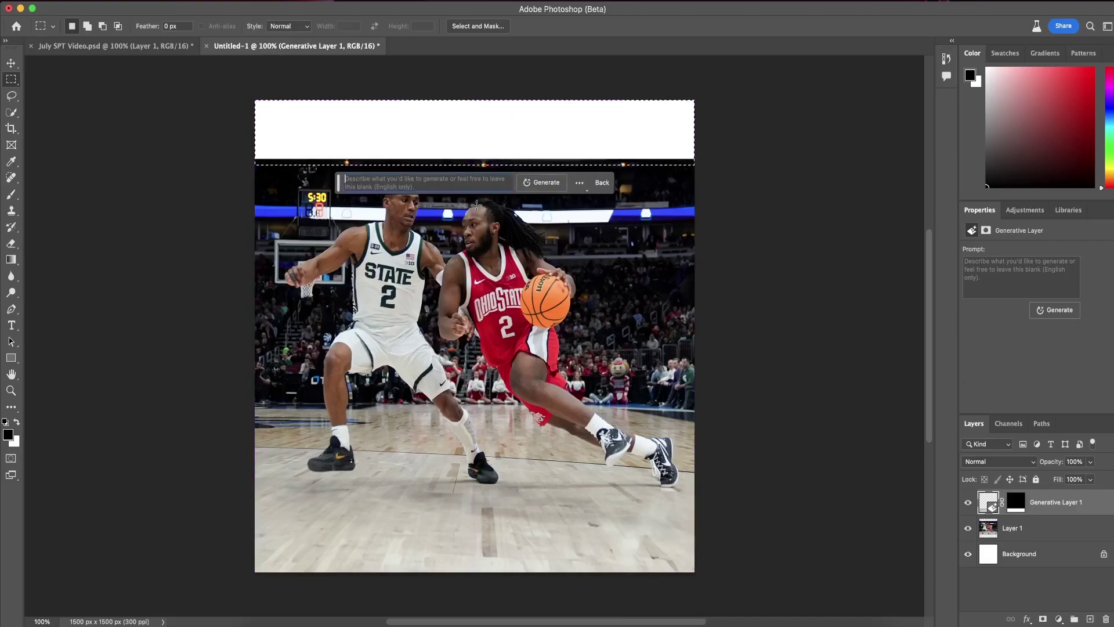
click(592, 182)
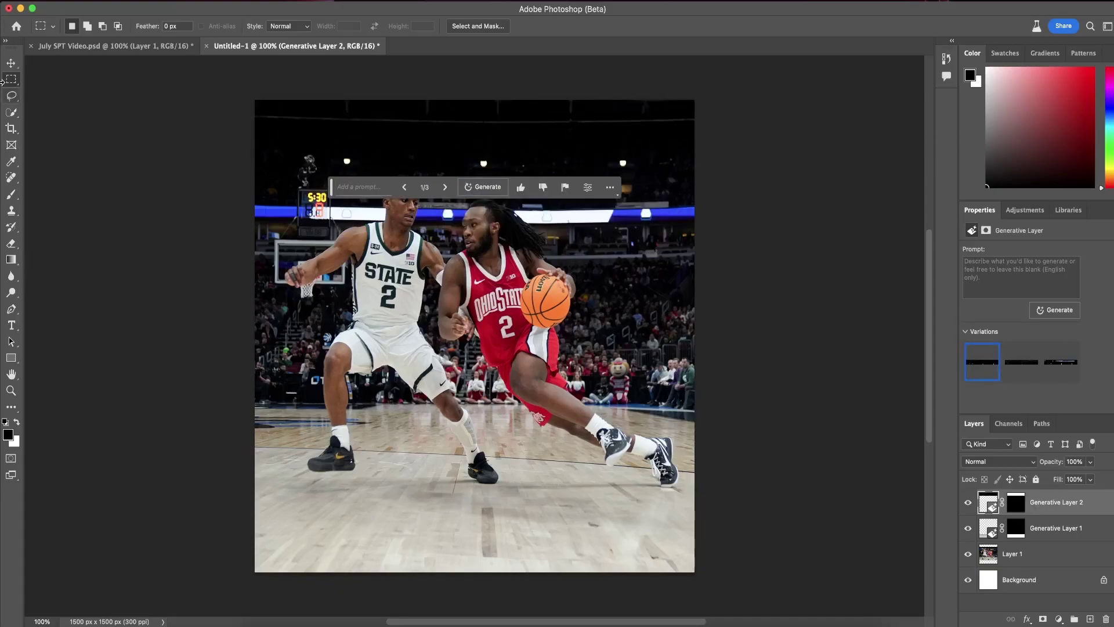
Deselect everything and compare the original with the extended photo by toggling the visibility of Generative Layer 1 and Generative Layer 2.
click(11, 63)
click(880, 318)
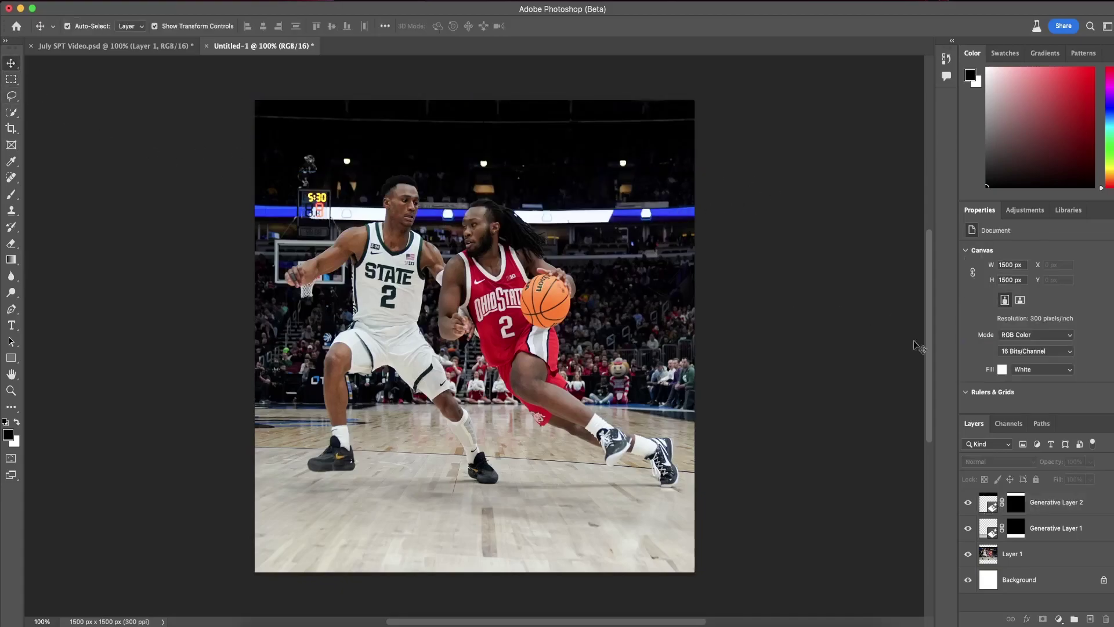
click(967, 507)
click(967, 528)
click(968, 528)
click(967, 503)
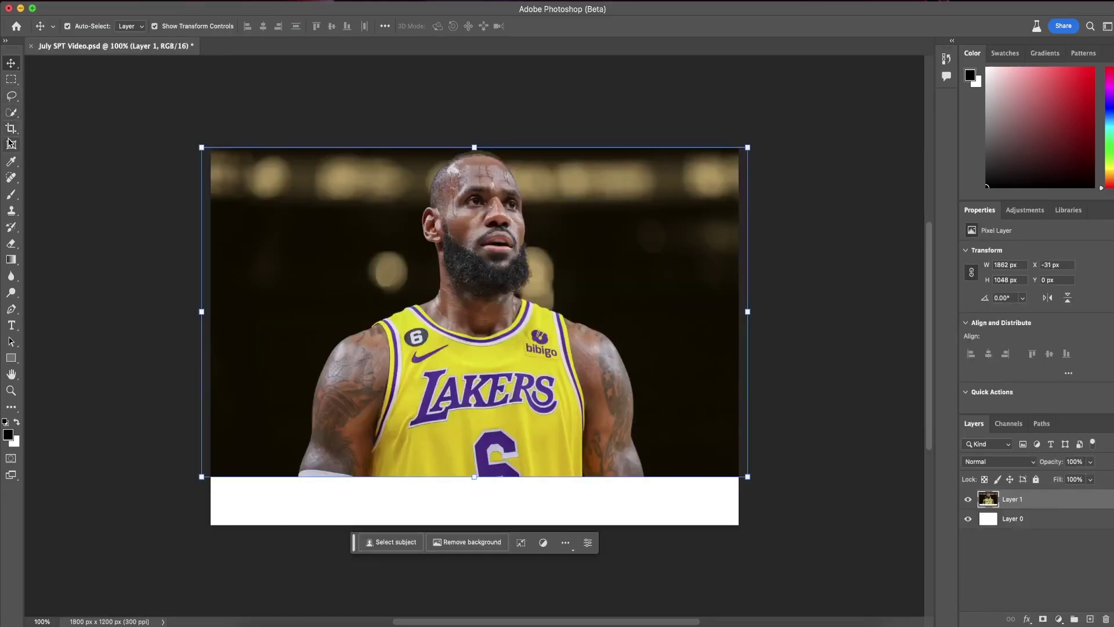
Extend the canvas of the Lakers player photo downward to 1480 px high with the Crop tool.
click(12, 133)
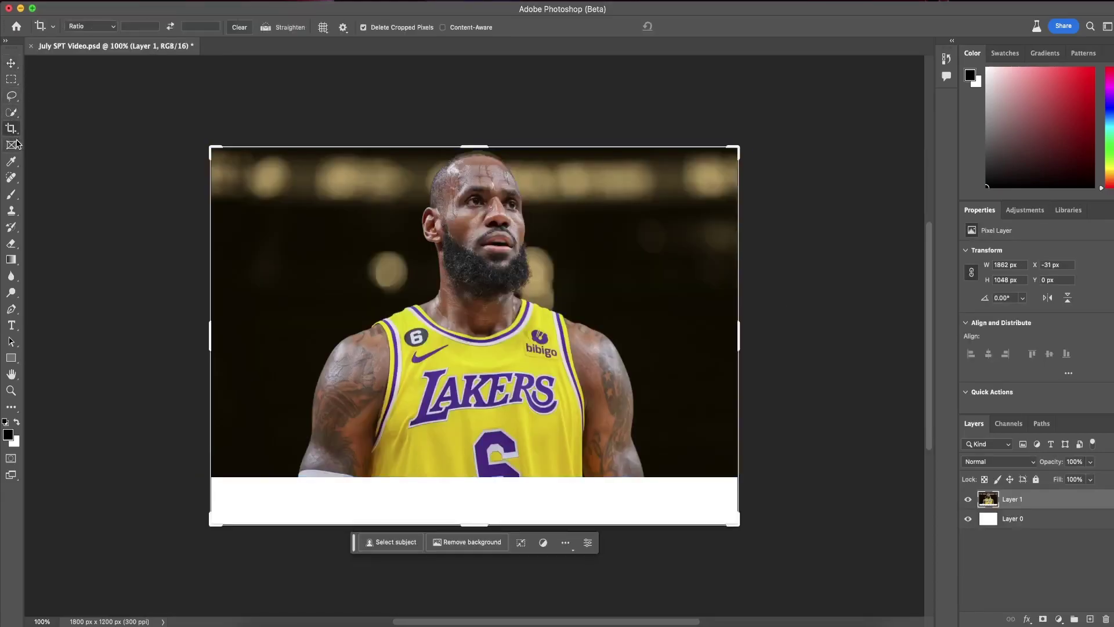
drag(479, 525, 485, 561)
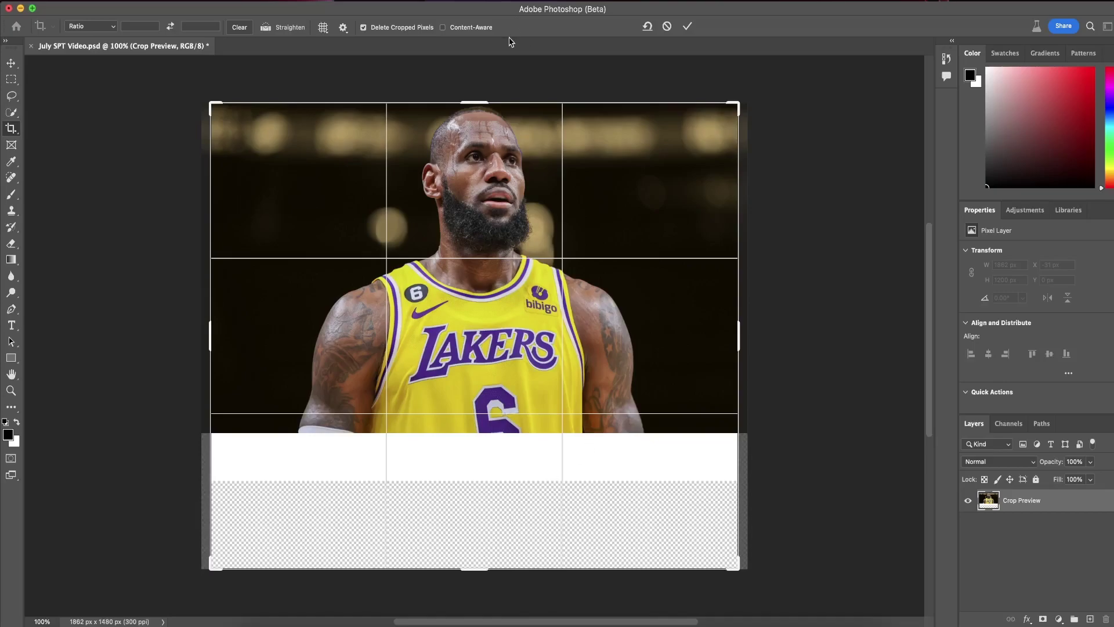
key(m)
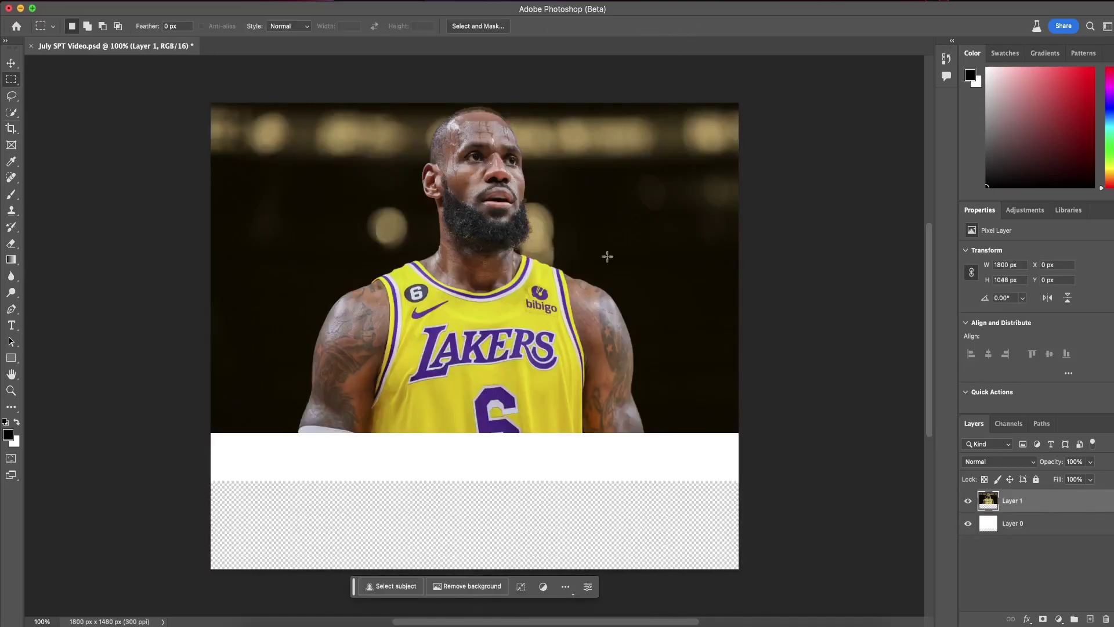
Select the full-width area from the player's neck down, about 1800 × 1025 px, and generate a fill with the prompt "cooking".
drag(178, 250, 778, 598)
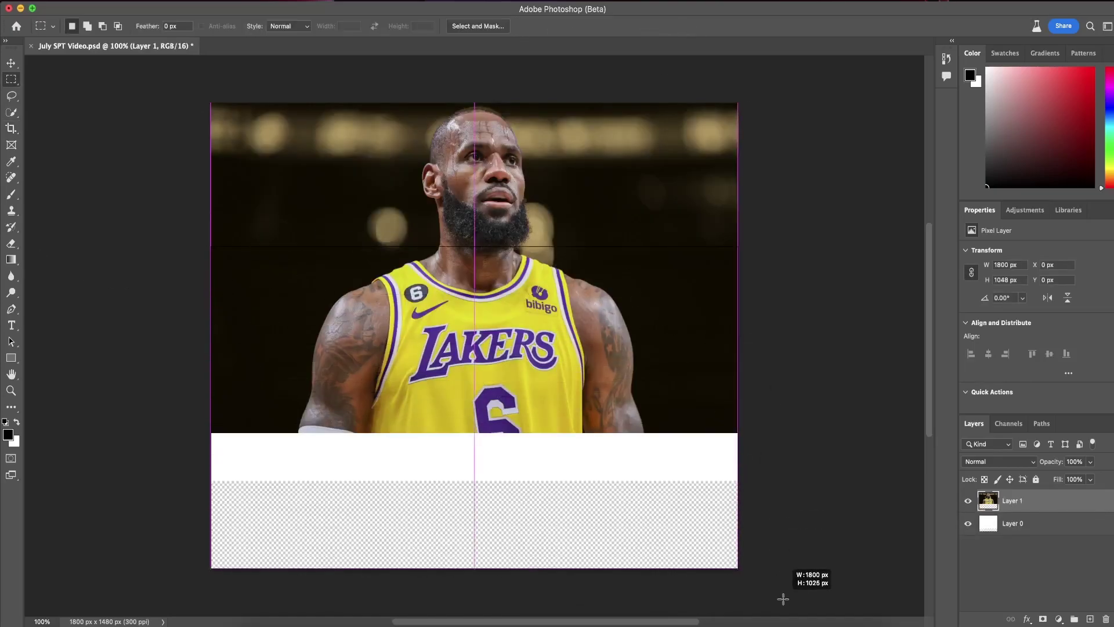
click(392, 589)
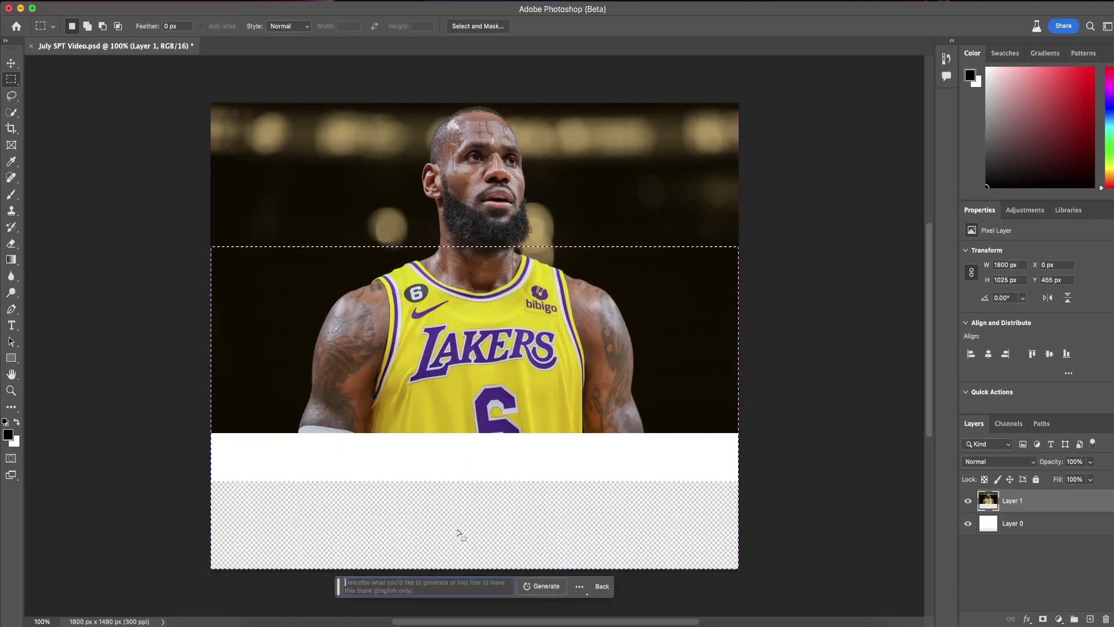
text(cooking)
key(Return)
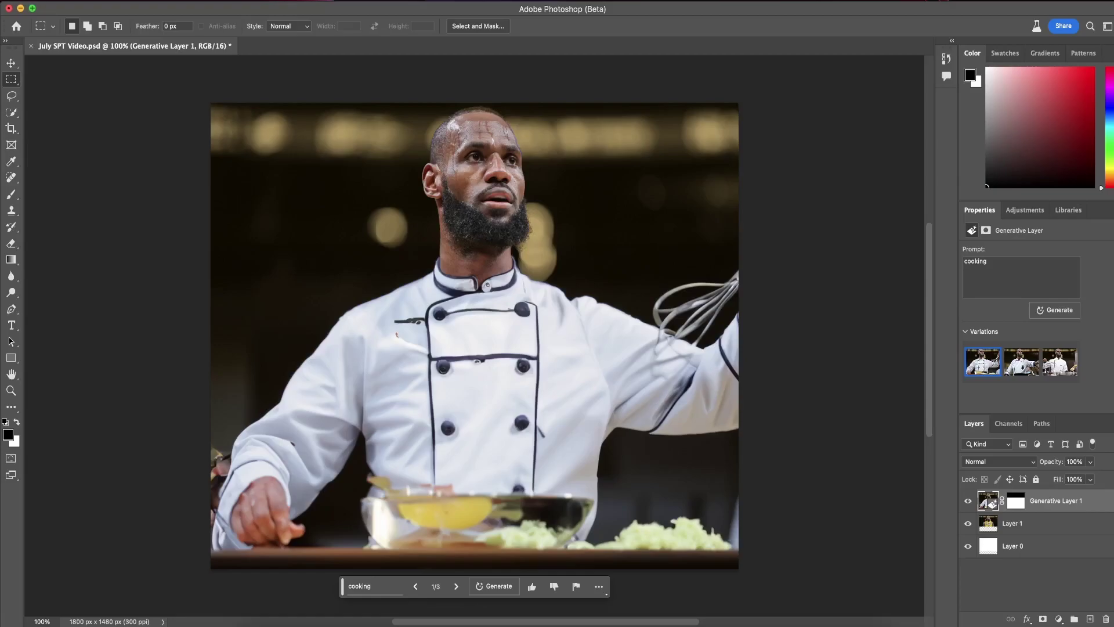
Compare the three cooking variations and return to the first one.
click(1021, 362)
click(1052, 376)
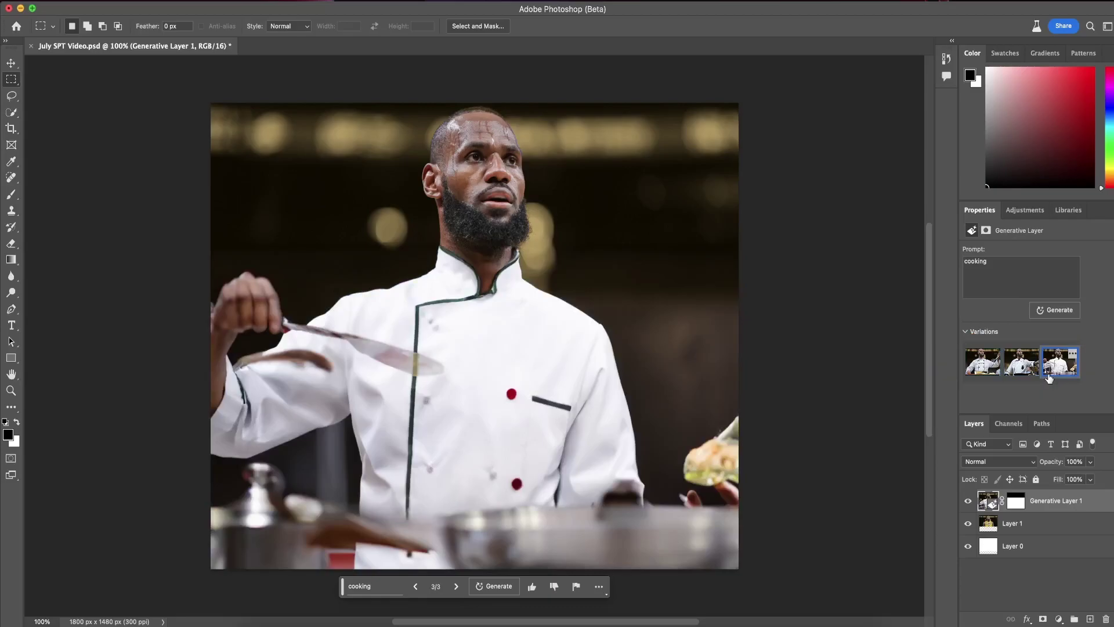
click(993, 373)
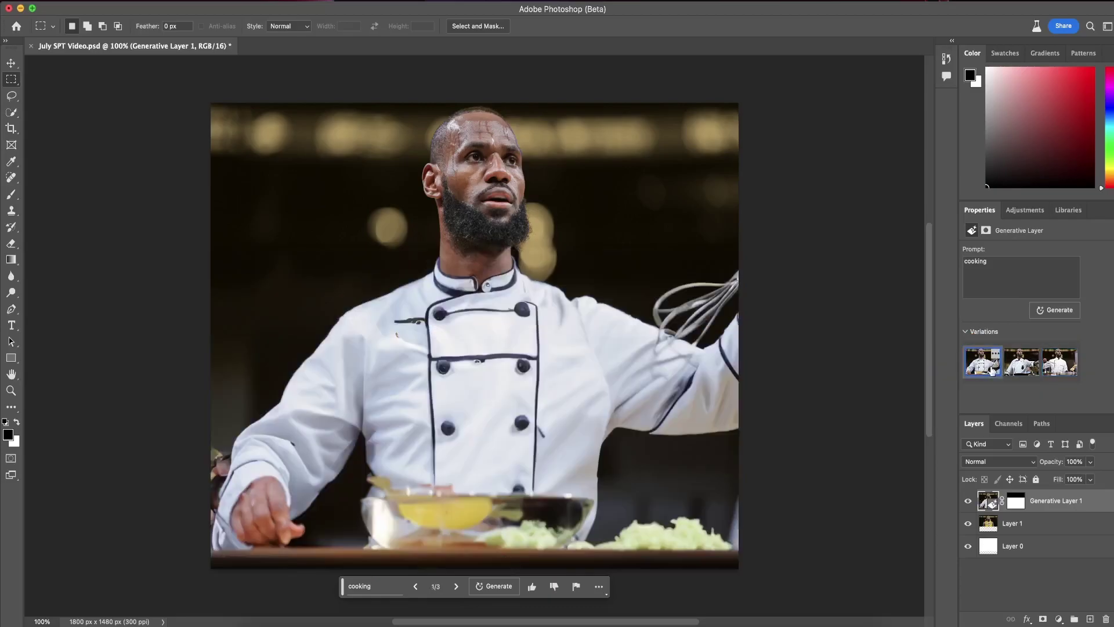
Replace the fill's prompt with "suit and tie" and regenerate the player's body.
click(363, 586)
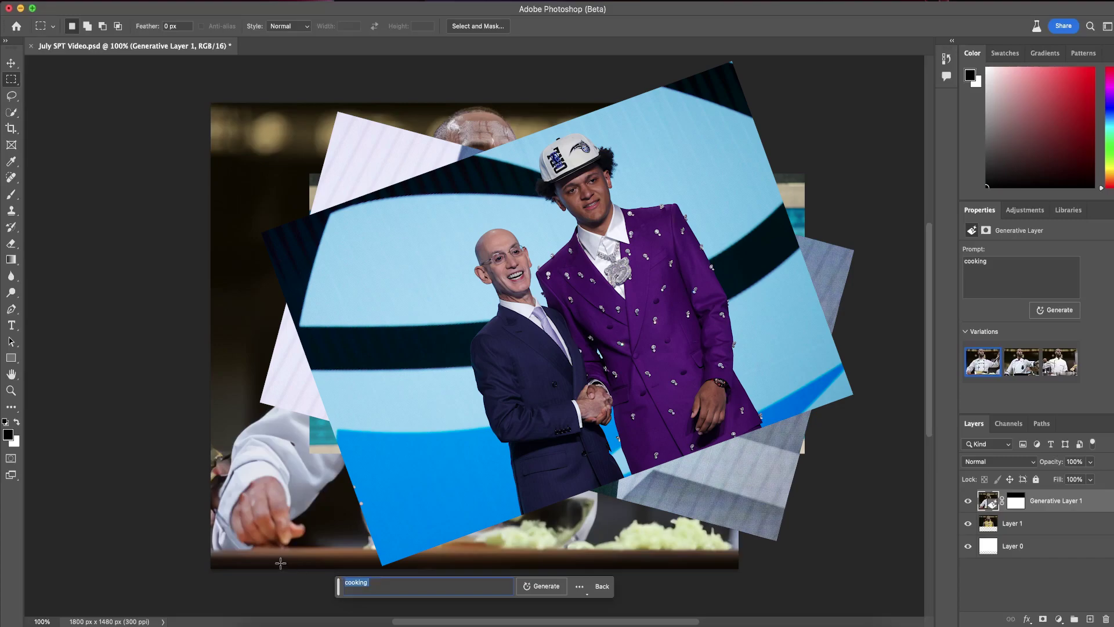
text(suit and)
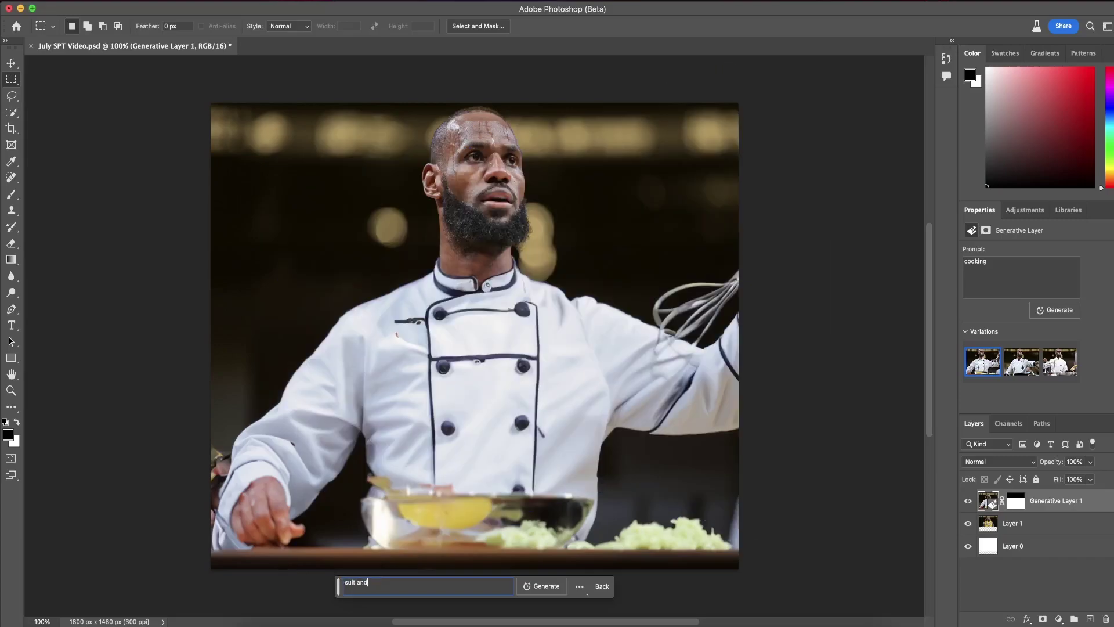
text( tie)
key(Return)
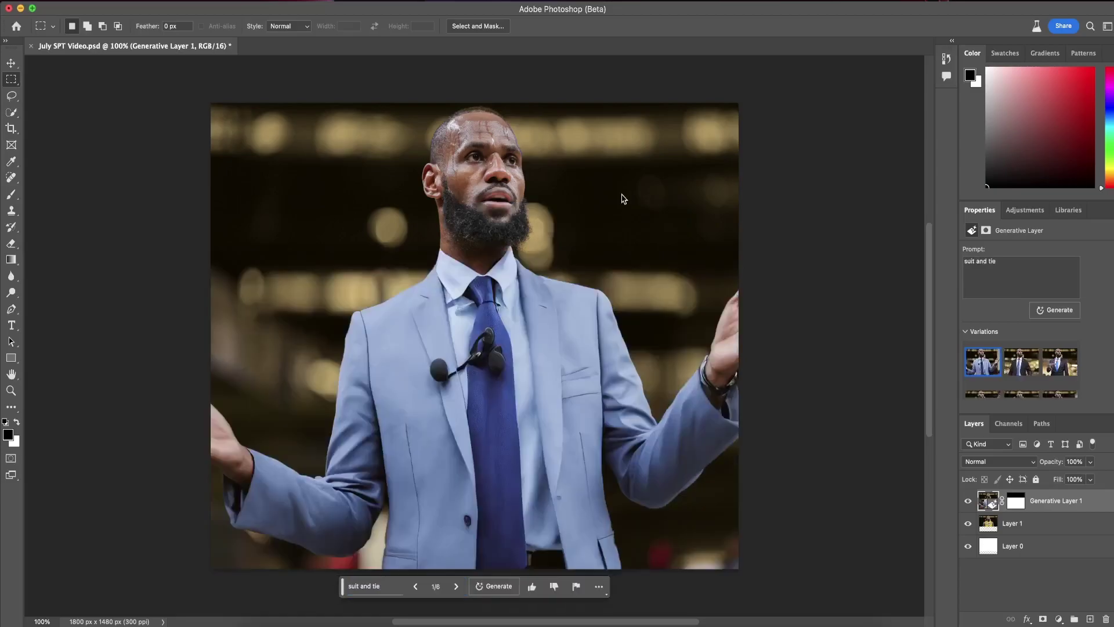
Compare the second and third suit-and-tie variations.
click(1021, 362)
click(1072, 372)
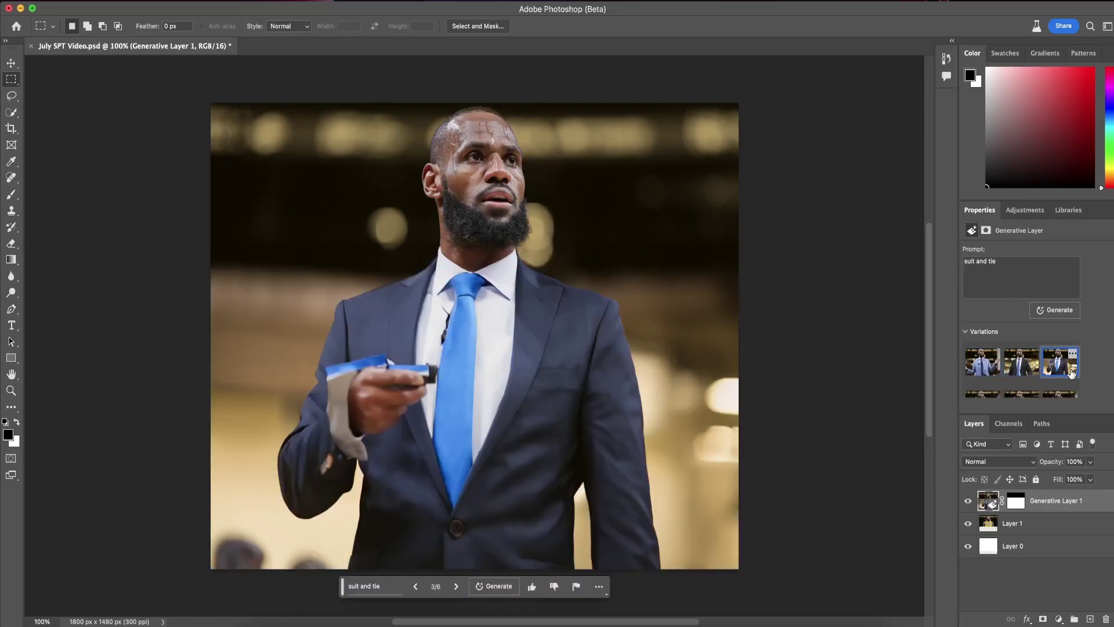
click(1018, 366)
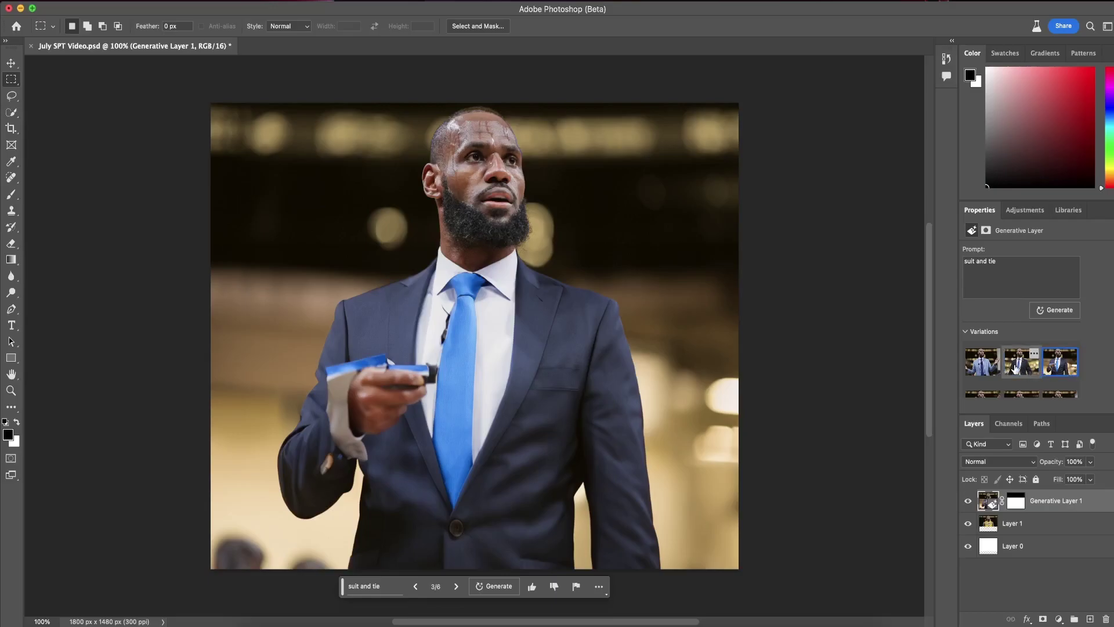